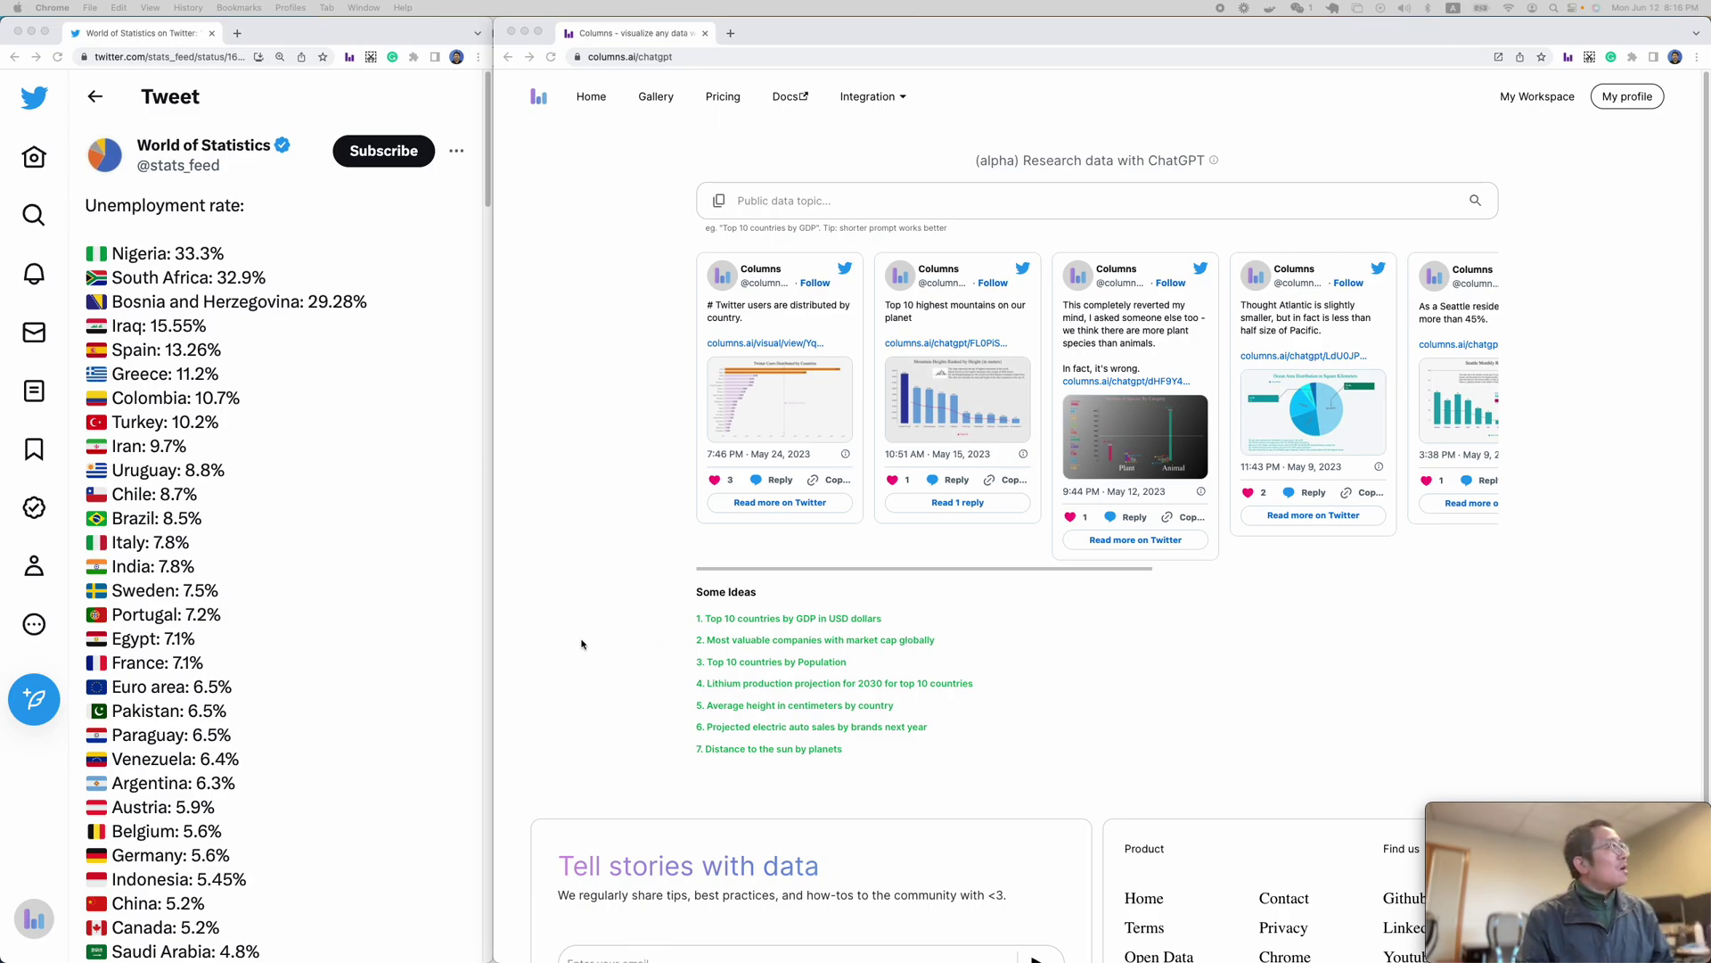
# - Select and copy the tweet's unemployment list from Nigeria through Qatar, then return to Columns
pyautogui.click(382, 614)
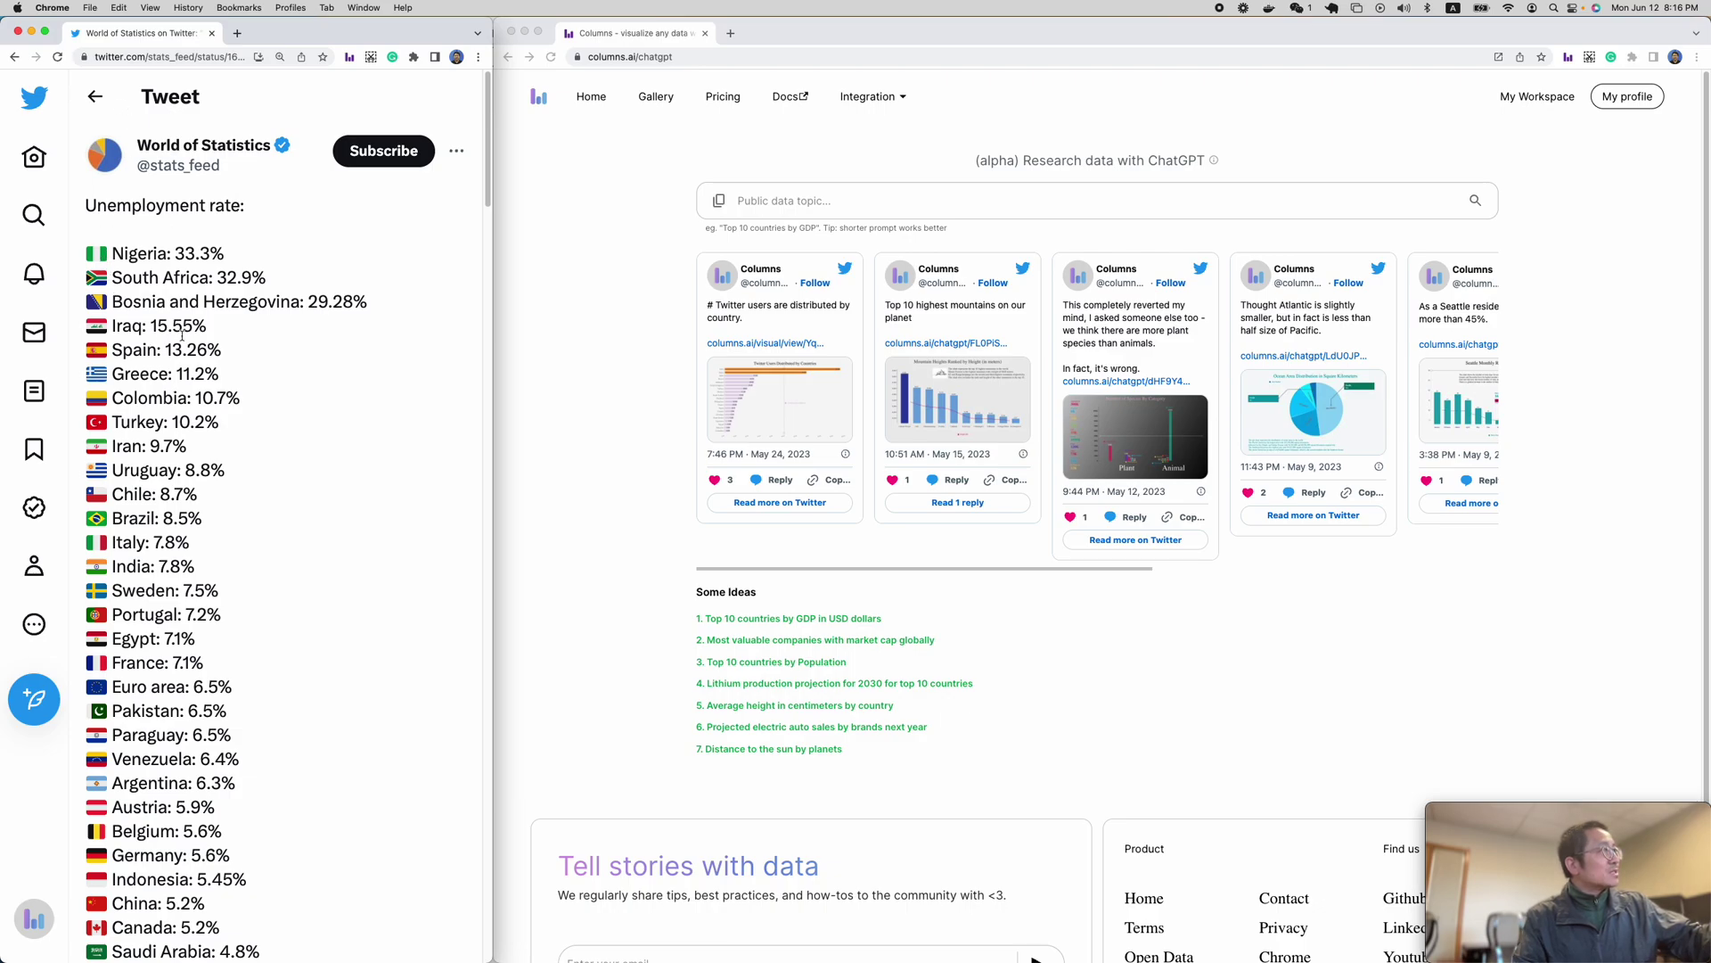
pyautogui.moveTo(82, 232); pyautogui.dragTo(221, 339)
pyautogui.click(252, 368)
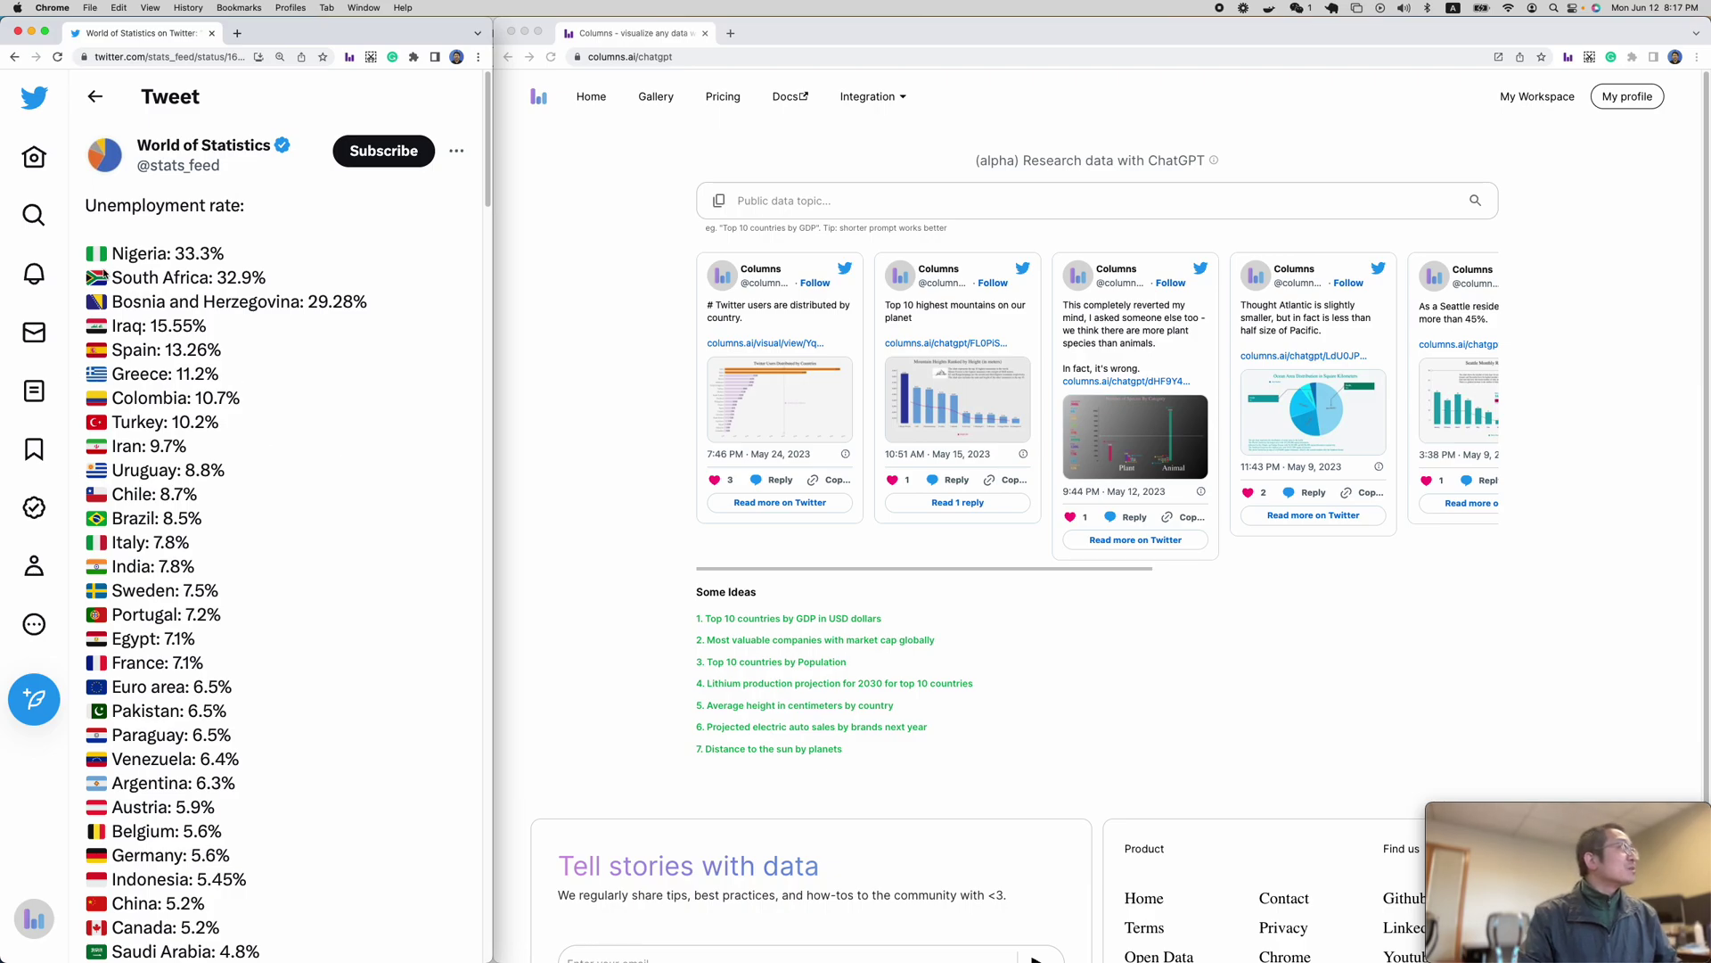
pyautogui.moveTo(84, 253); pyautogui.dragTo(271, 649)
pyautogui.scroll(-5, 271, 642)
pyautogui.click(272, 752)
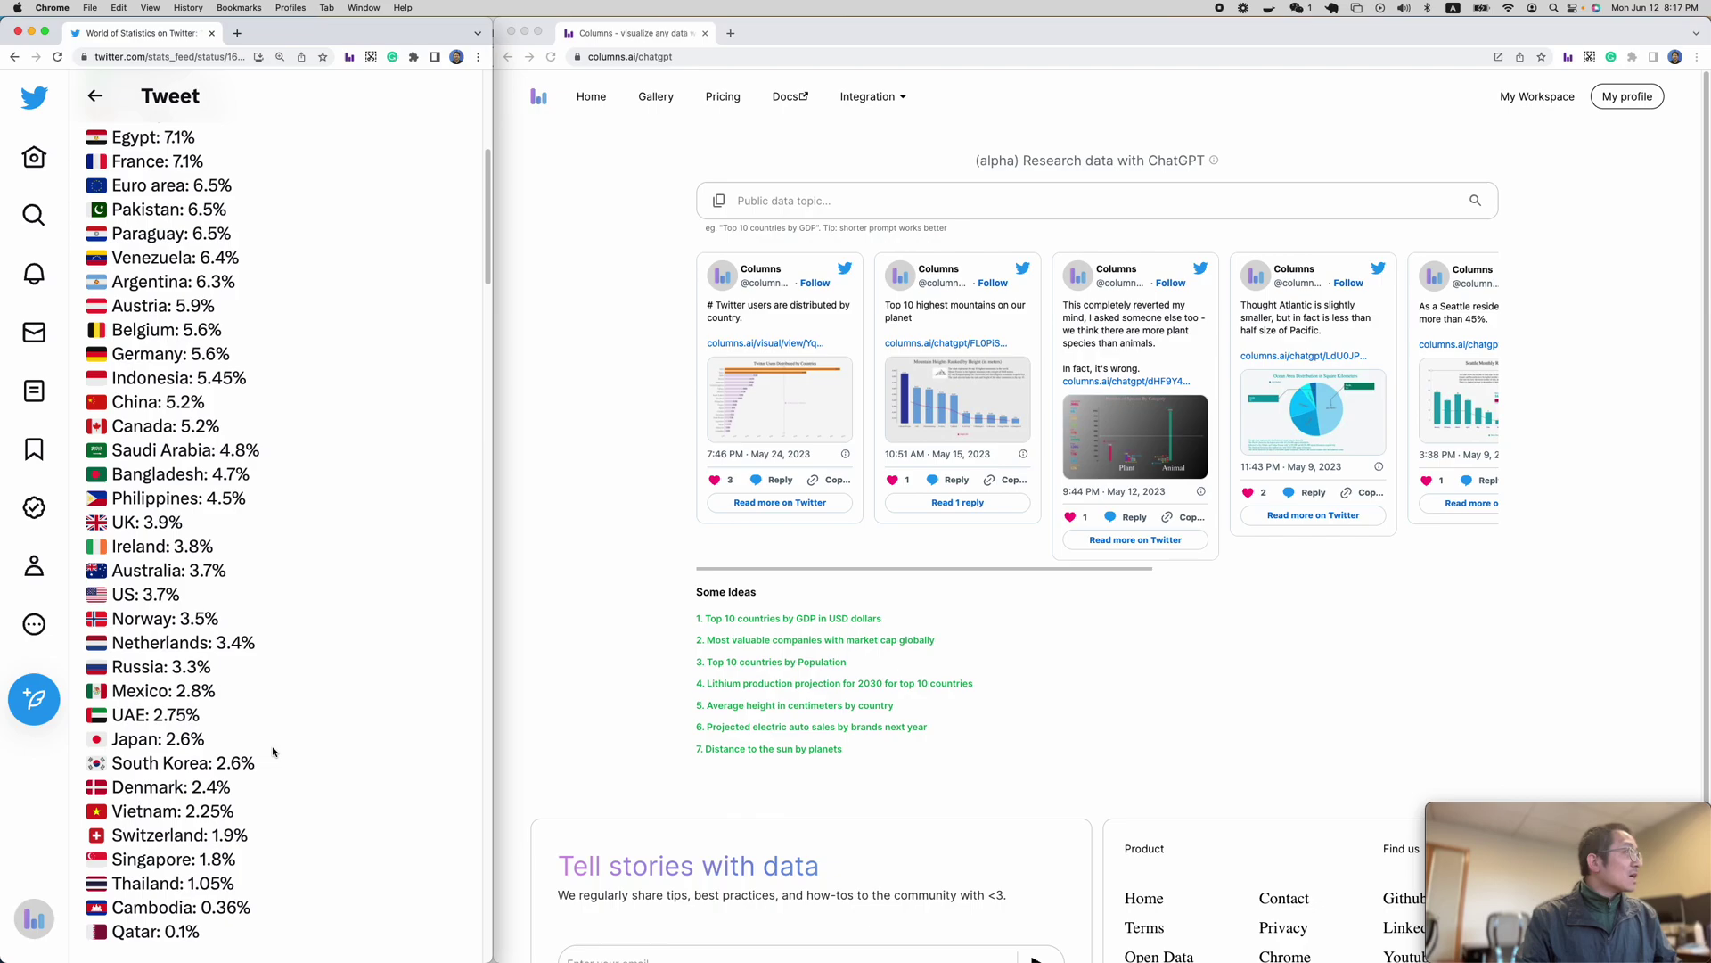
pyautogui.scroll(10, 273, 752)
pyautogui.click(88, 252)
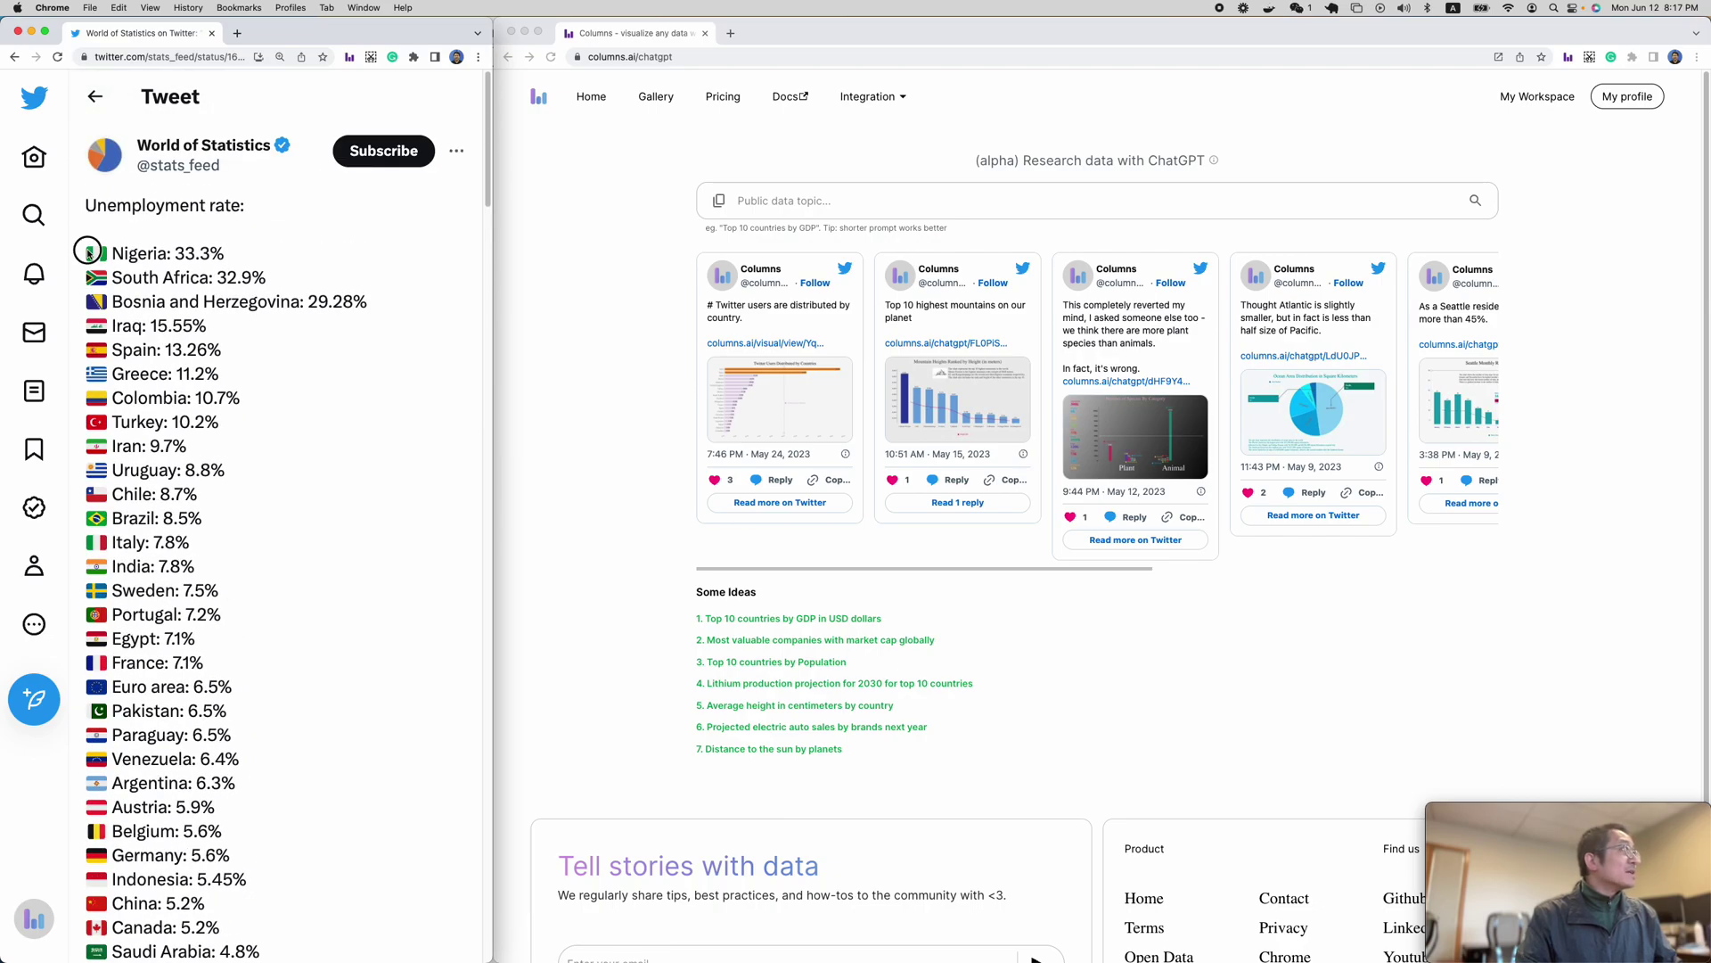
pyautogui.moveTo(90, 252); pyautogui.dragTo(296, 827)
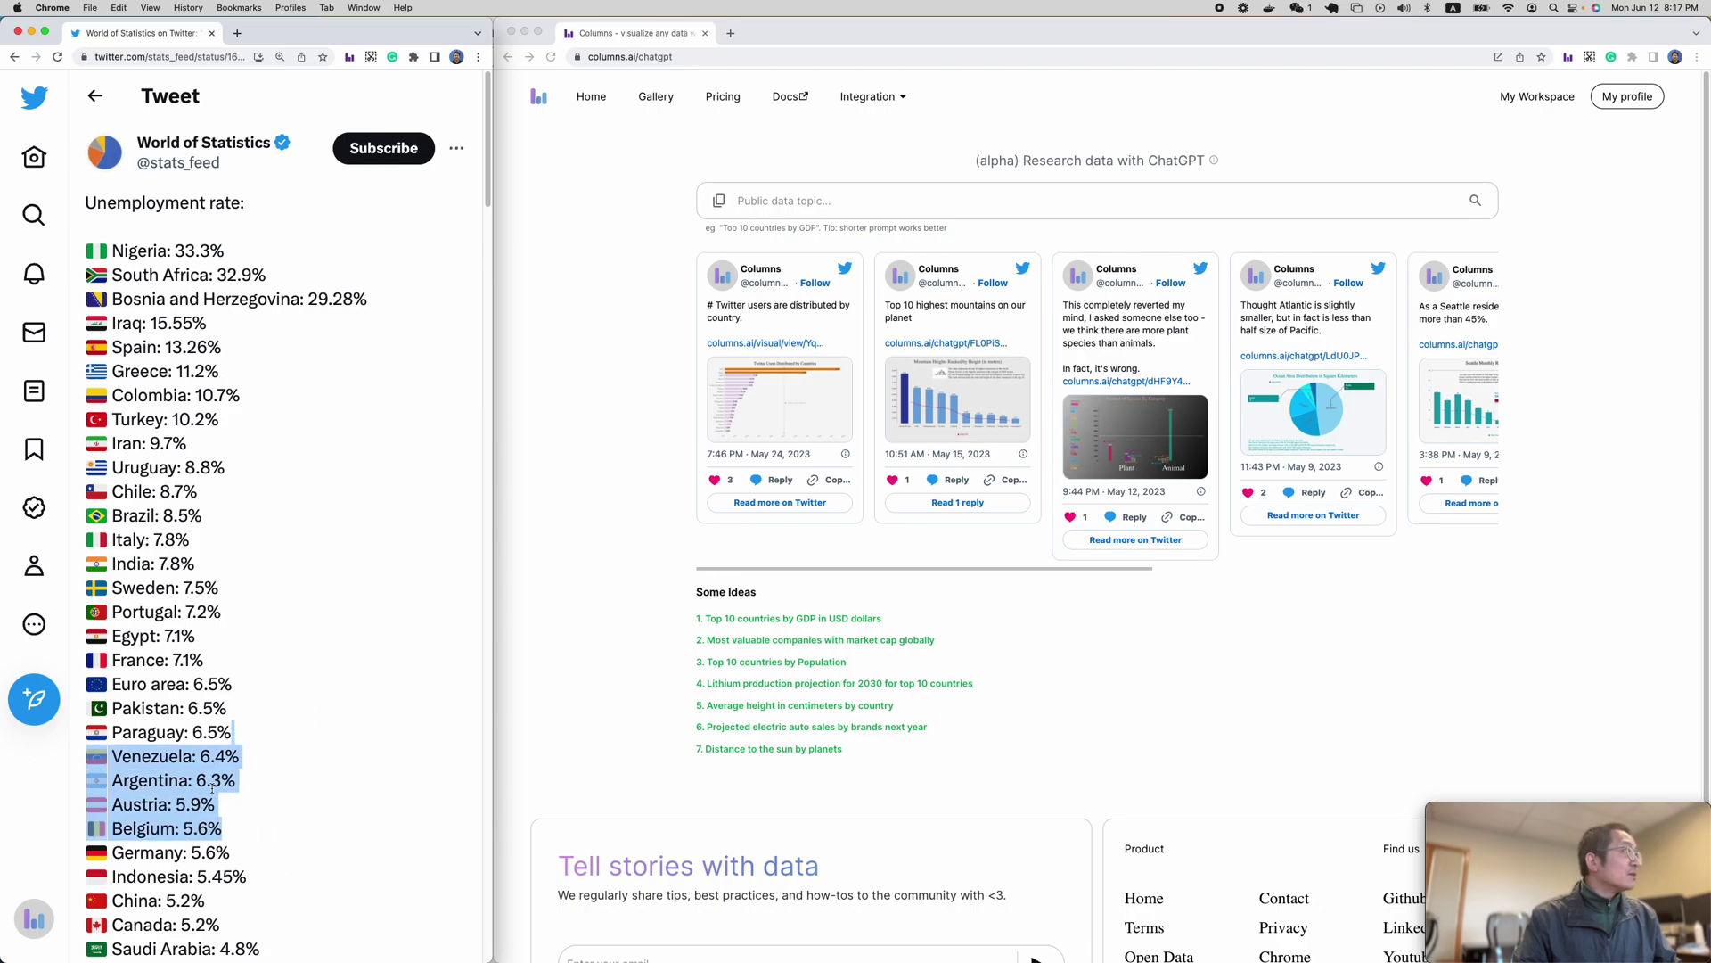
pyautogui.moveTo(88, 252); pyautogui.dragTo(256, 700)
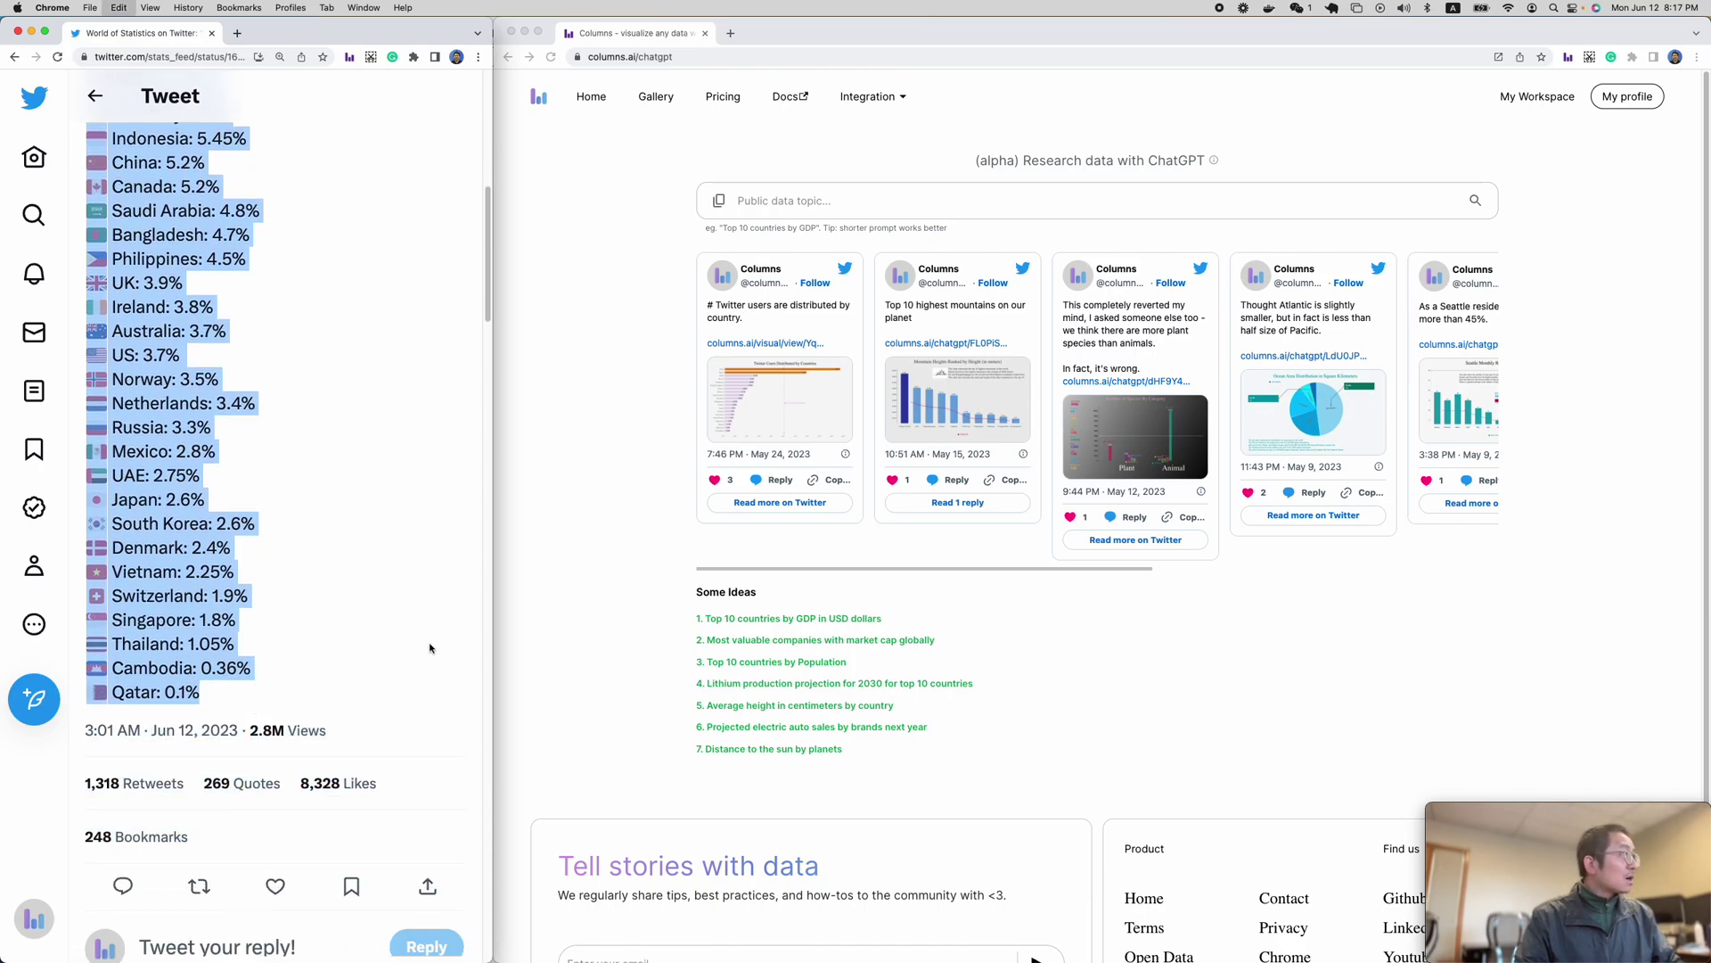
pyautogui.scroll(10, 381, 628)
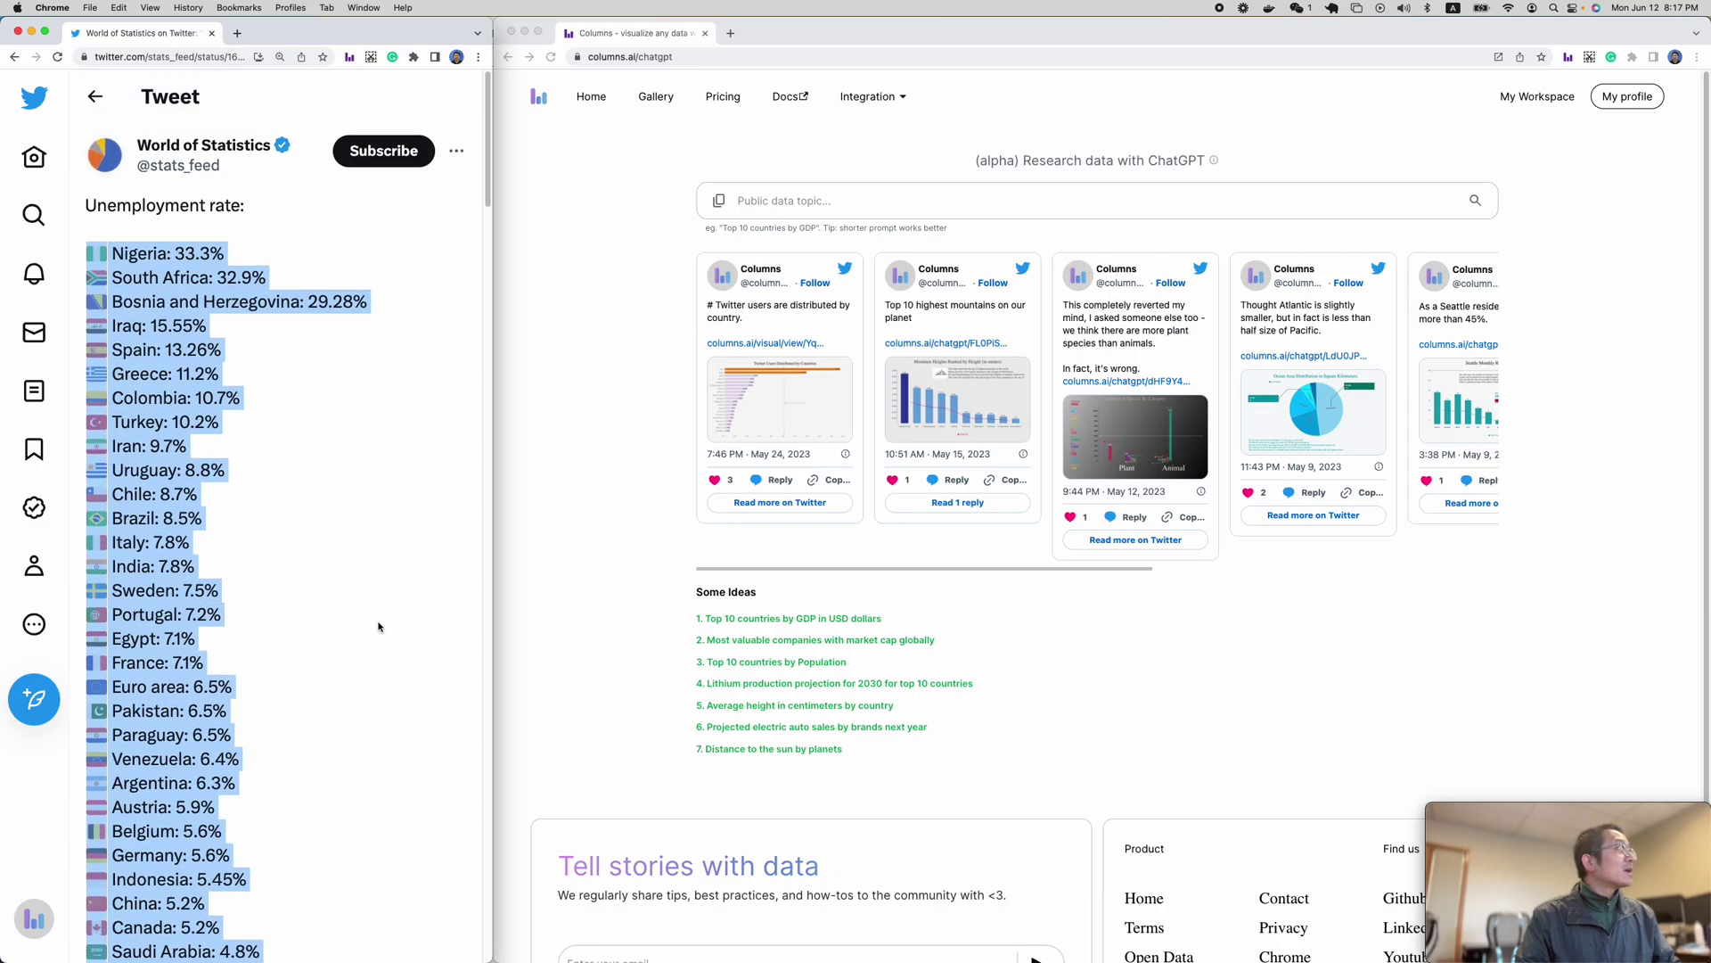
pyautogui.click(723, 200)
# - Title the data 'Unemployment Rate' and paste the Nigeria-to-Qatar country list into the data box
pyautogui.click(719, 201)
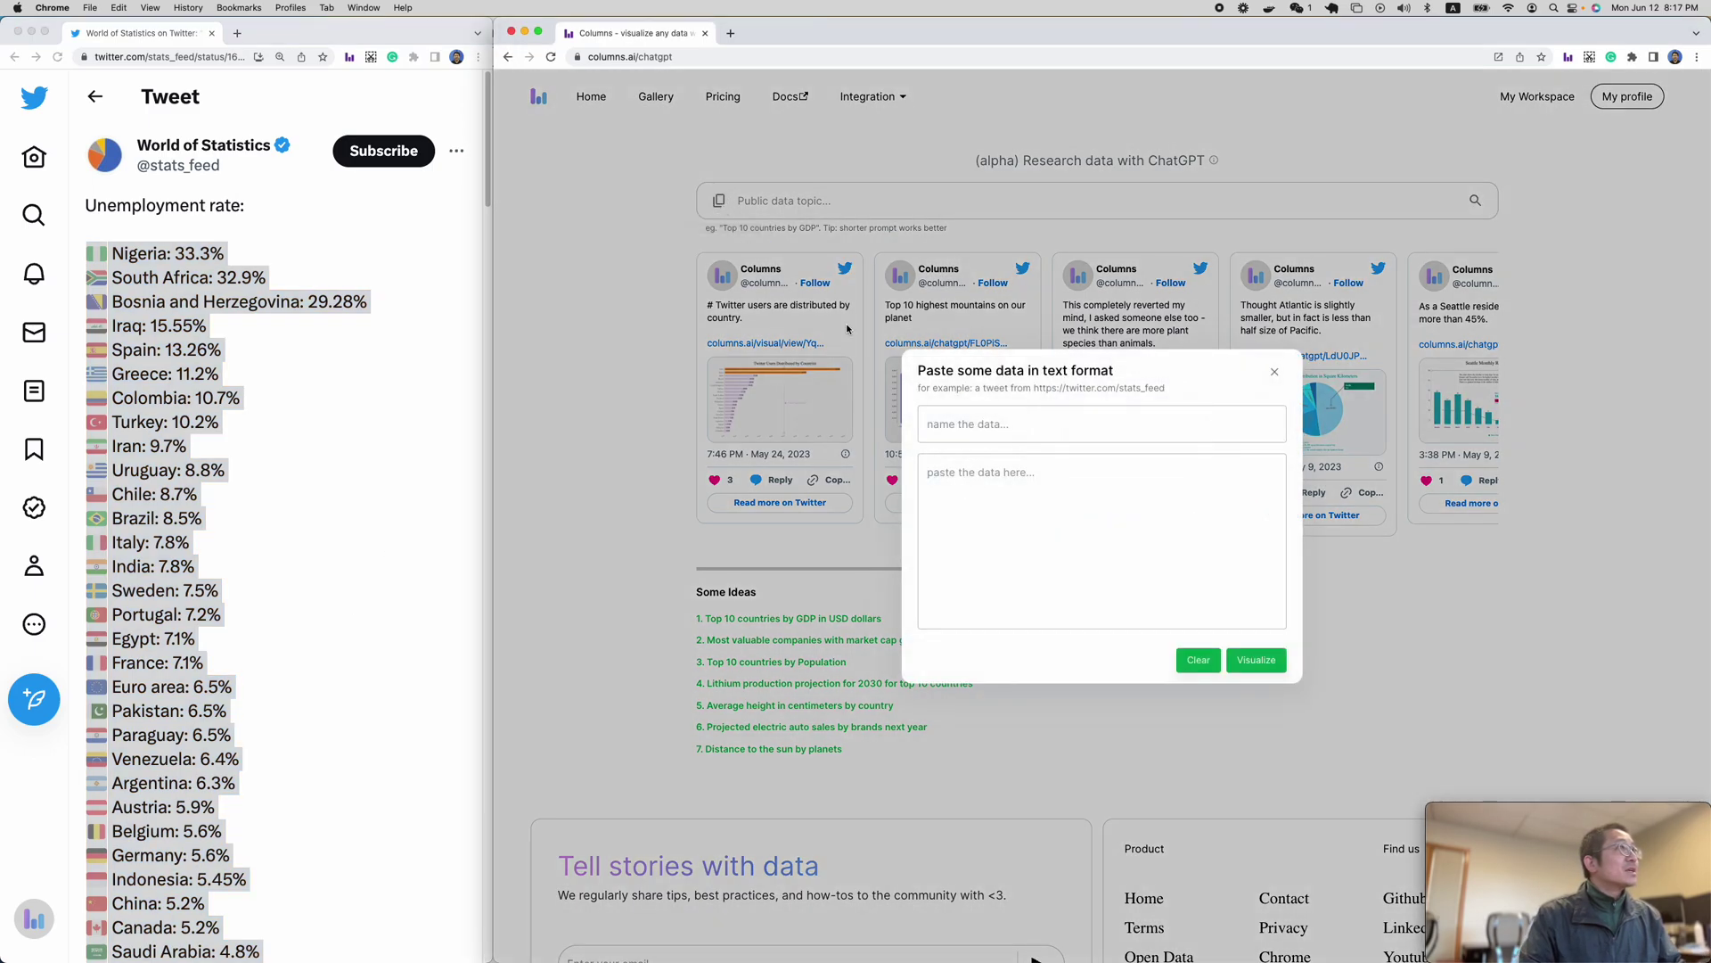
pyautogui.click(1001, 425)
pyautogui.write('Un')
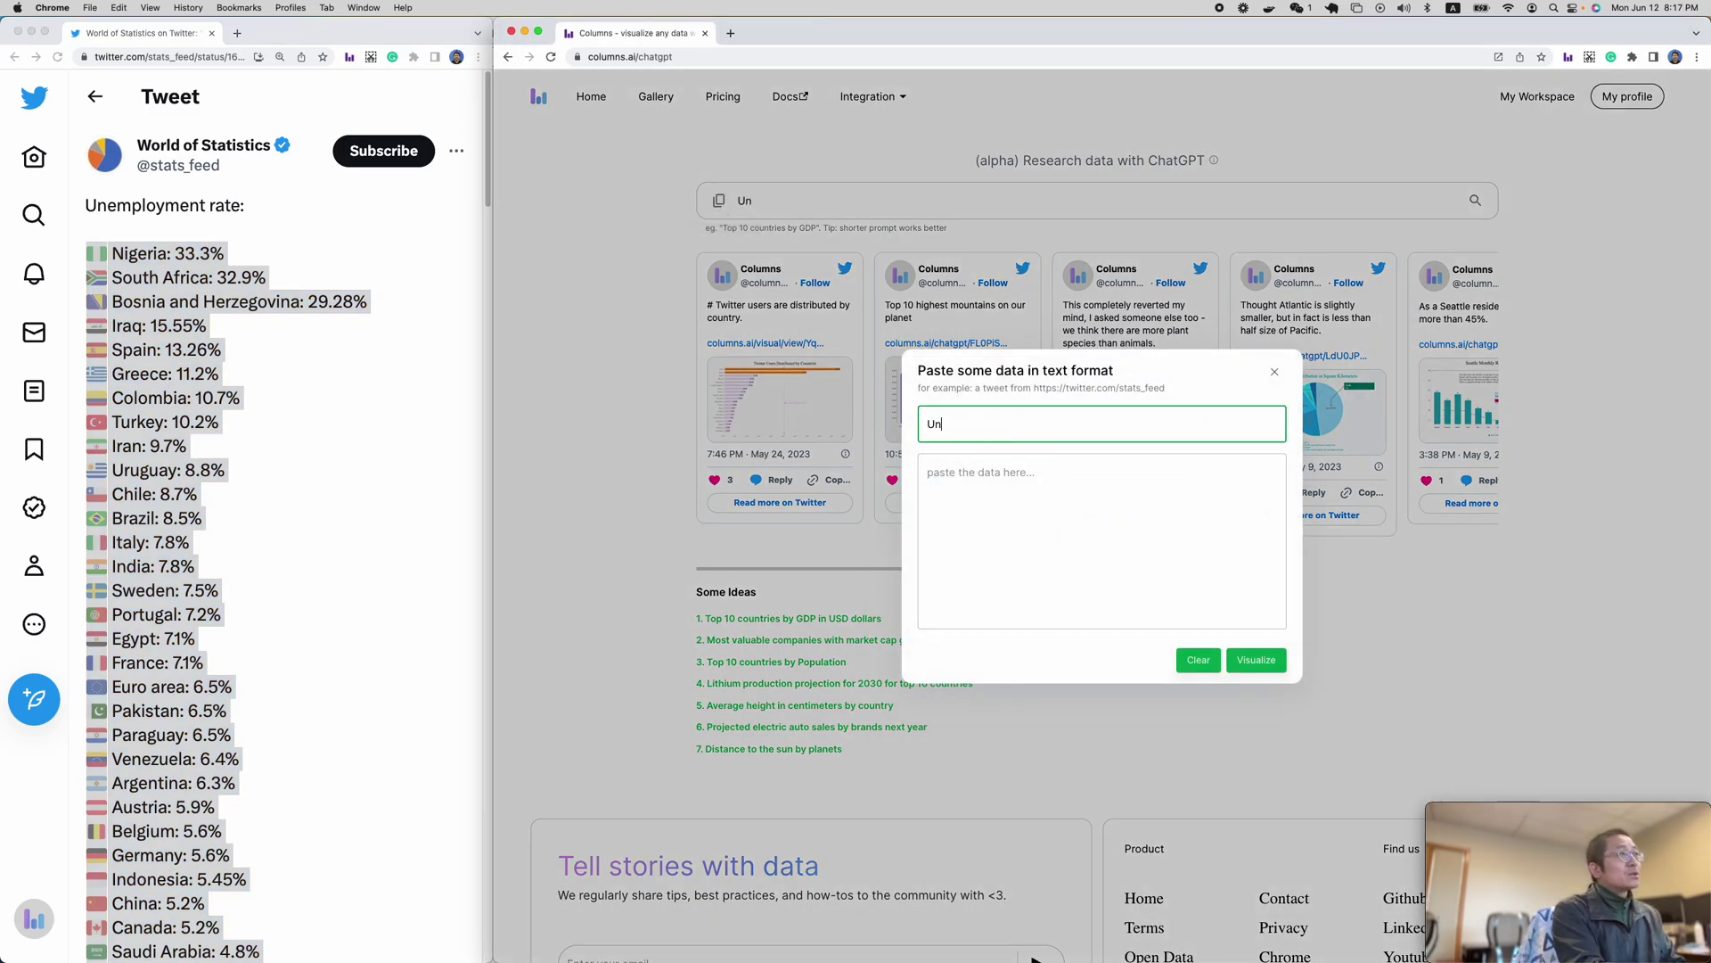
pyautogui.write('employ')
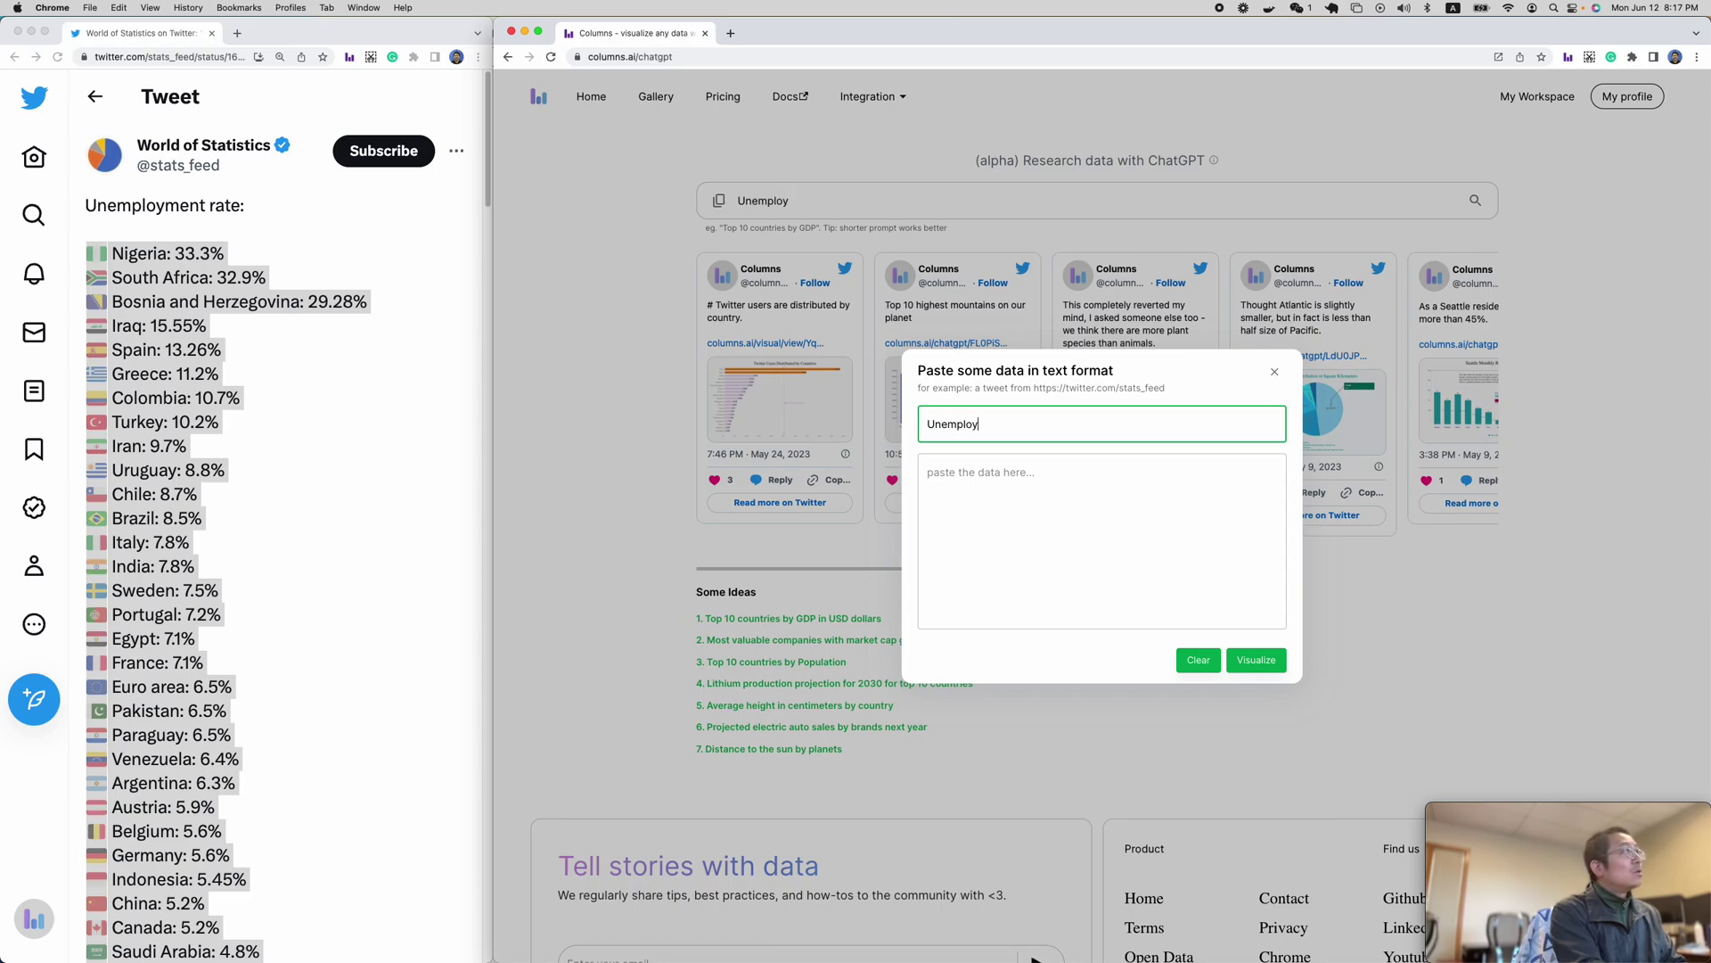
pyautogui.write('ment')
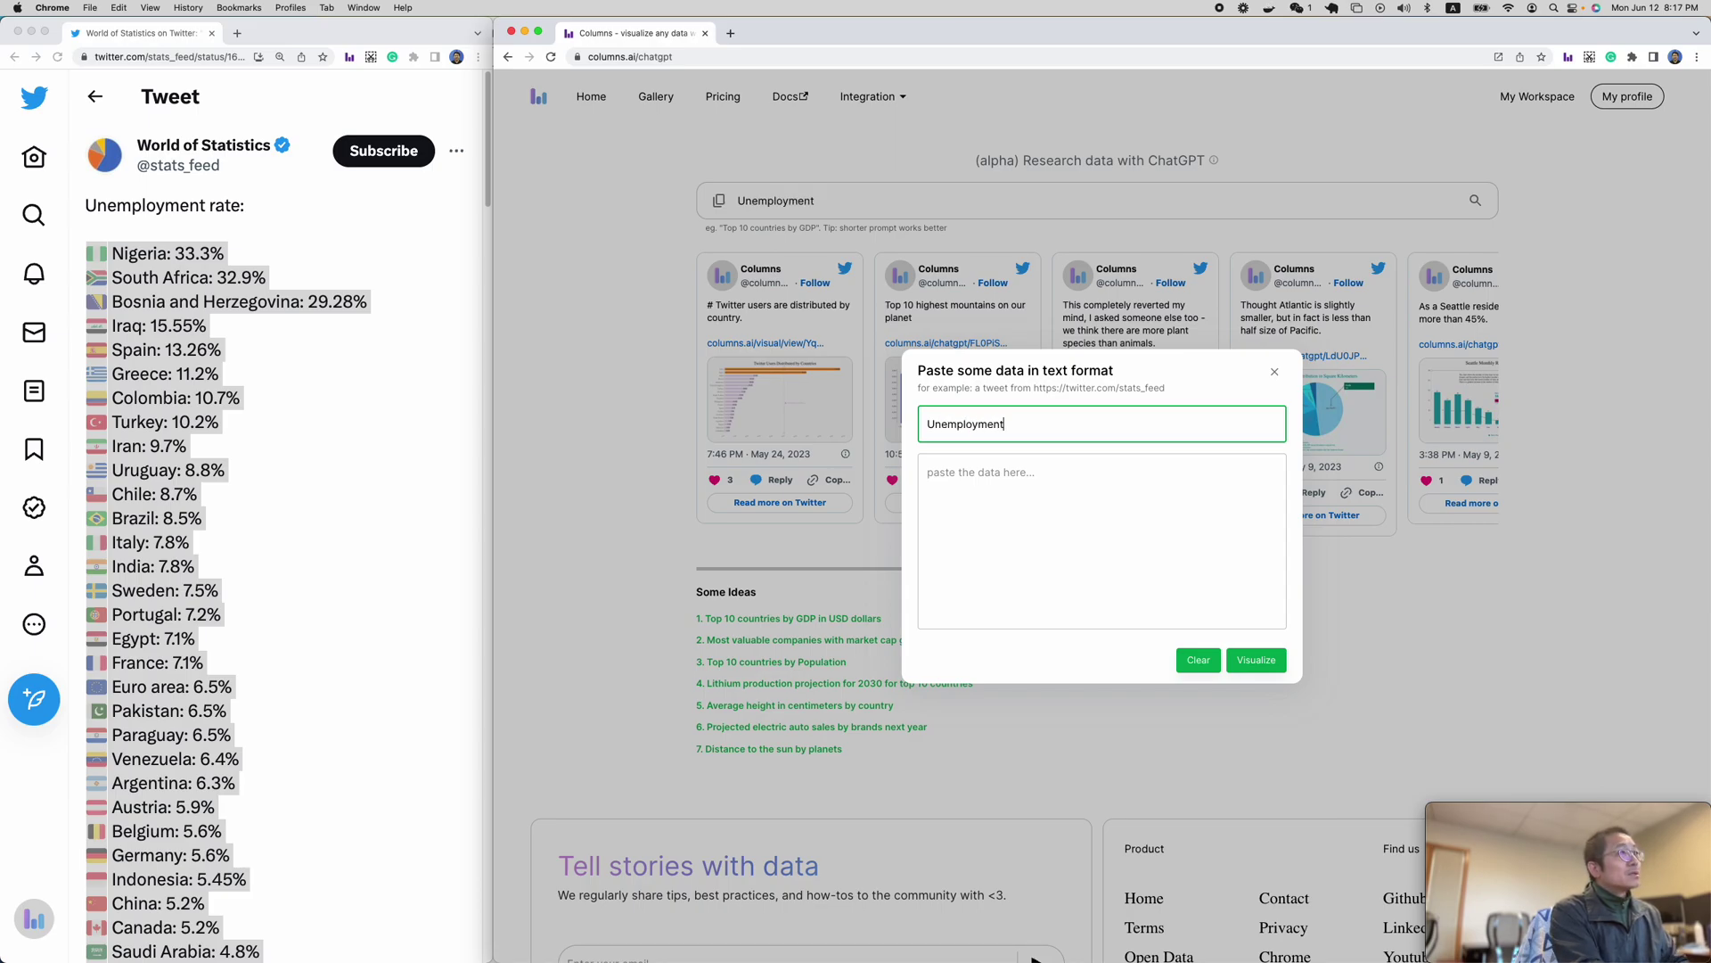
pyautogui.write(' Rate')
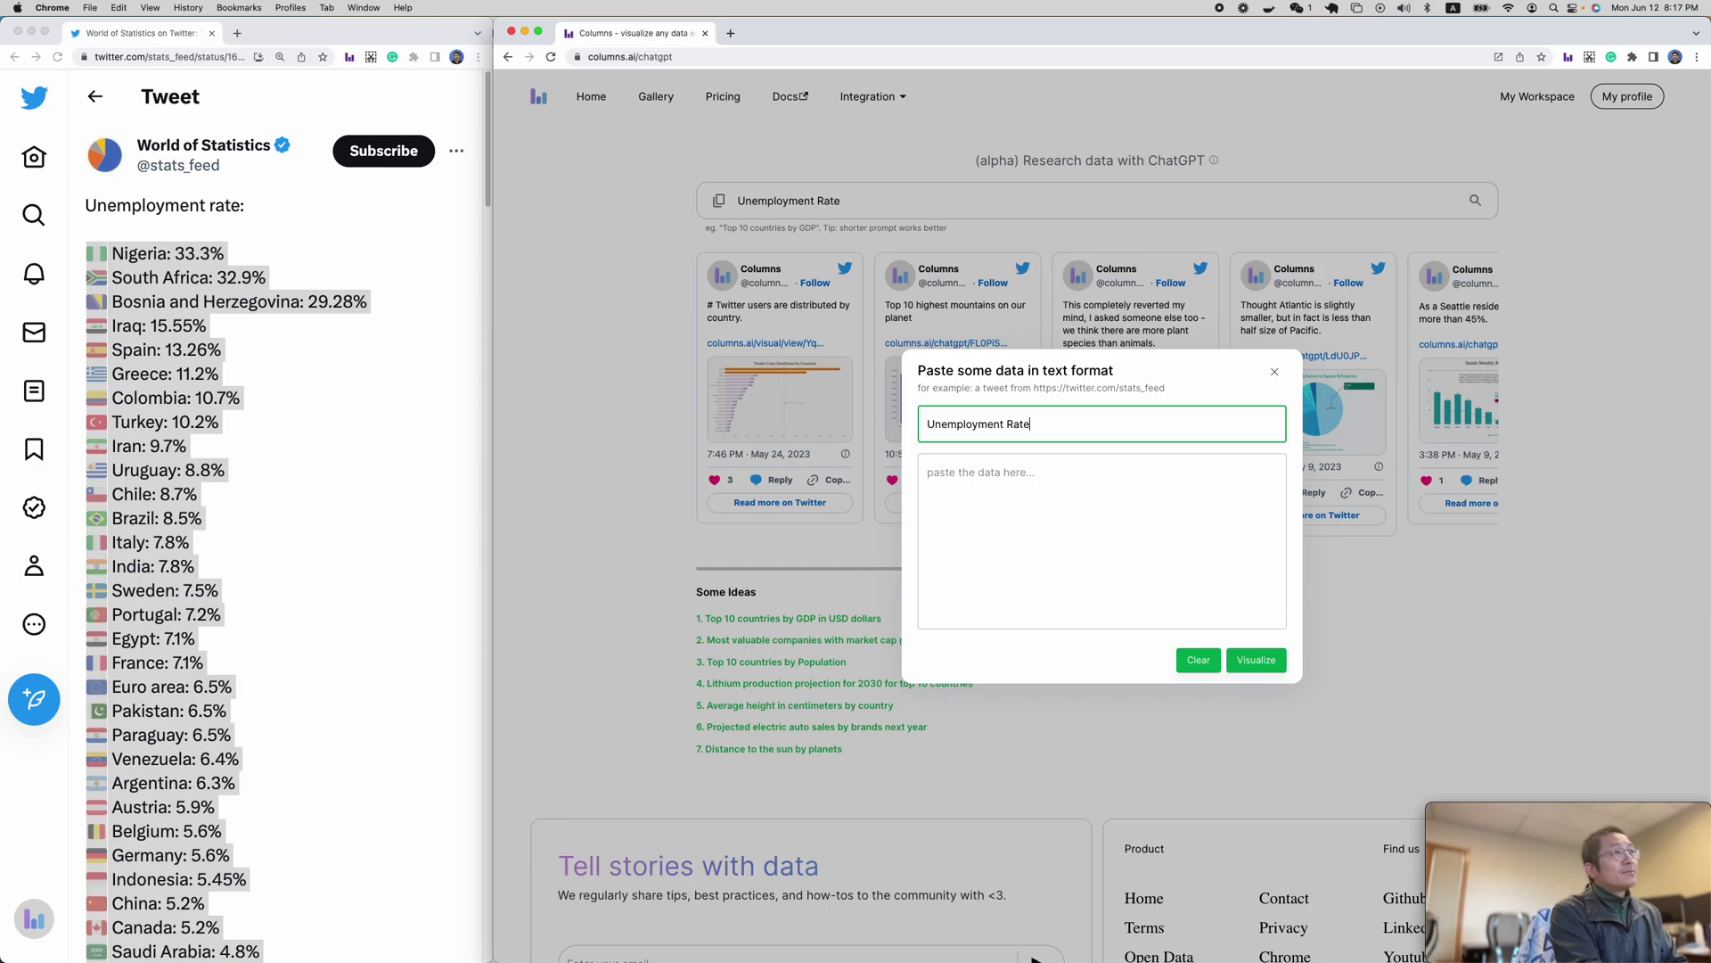
pyautogui.click(1098, 501)
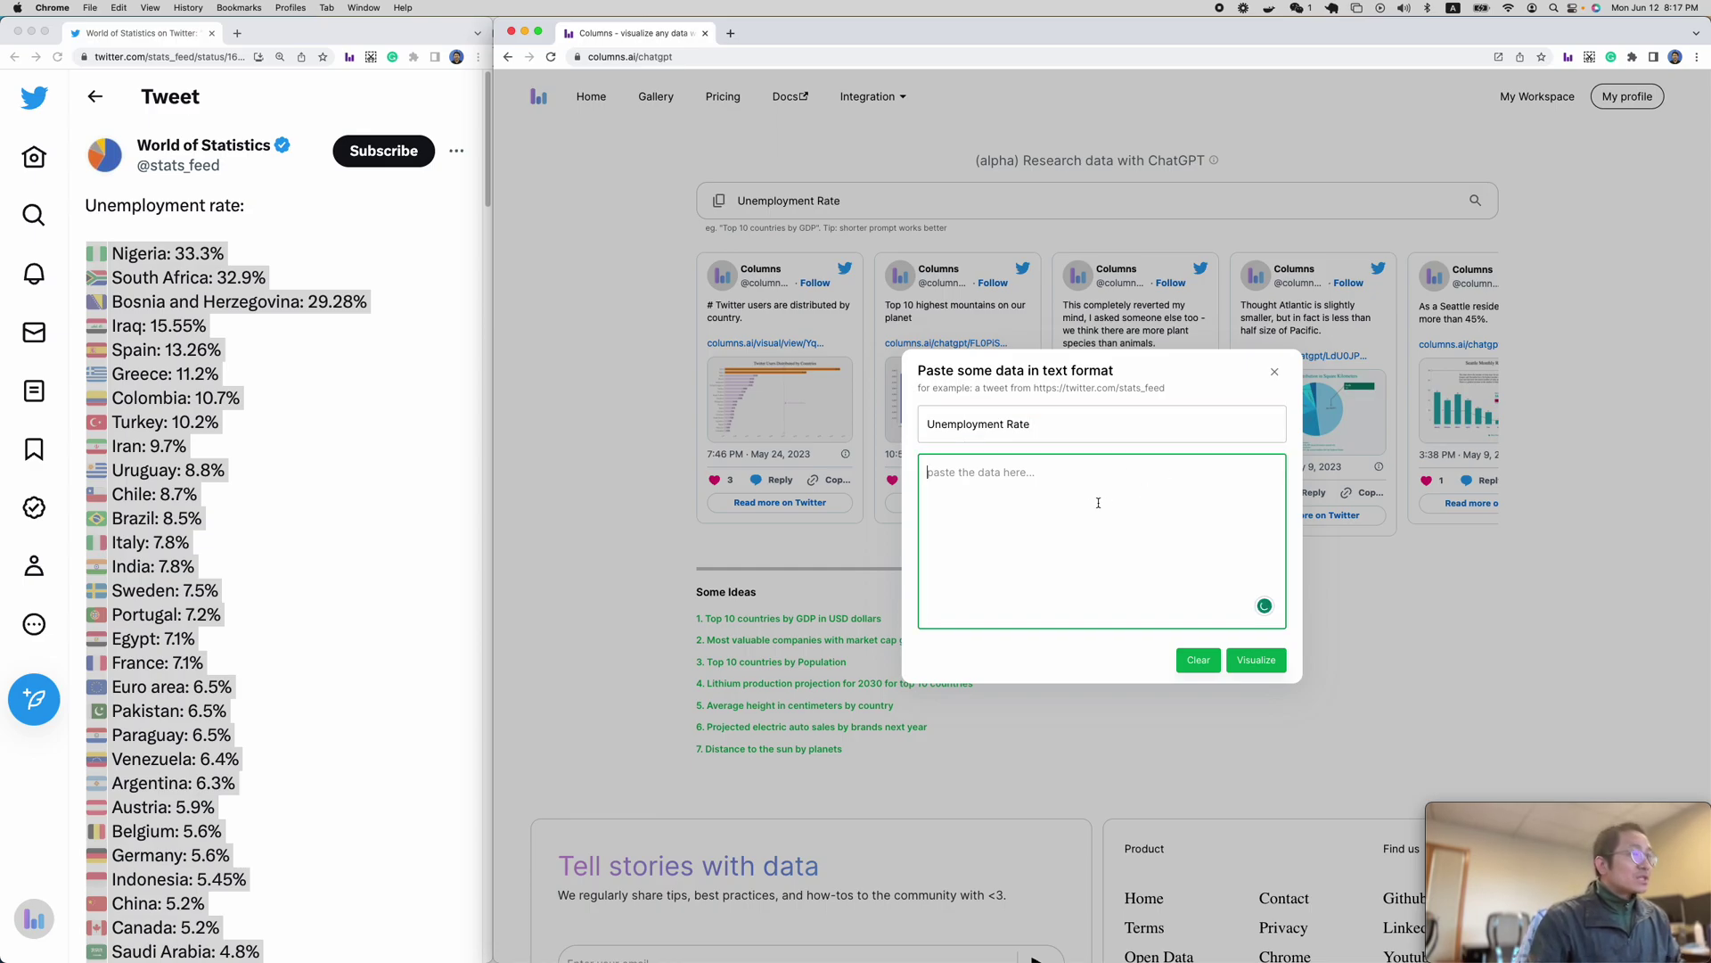
pyautogui.press('super+v')
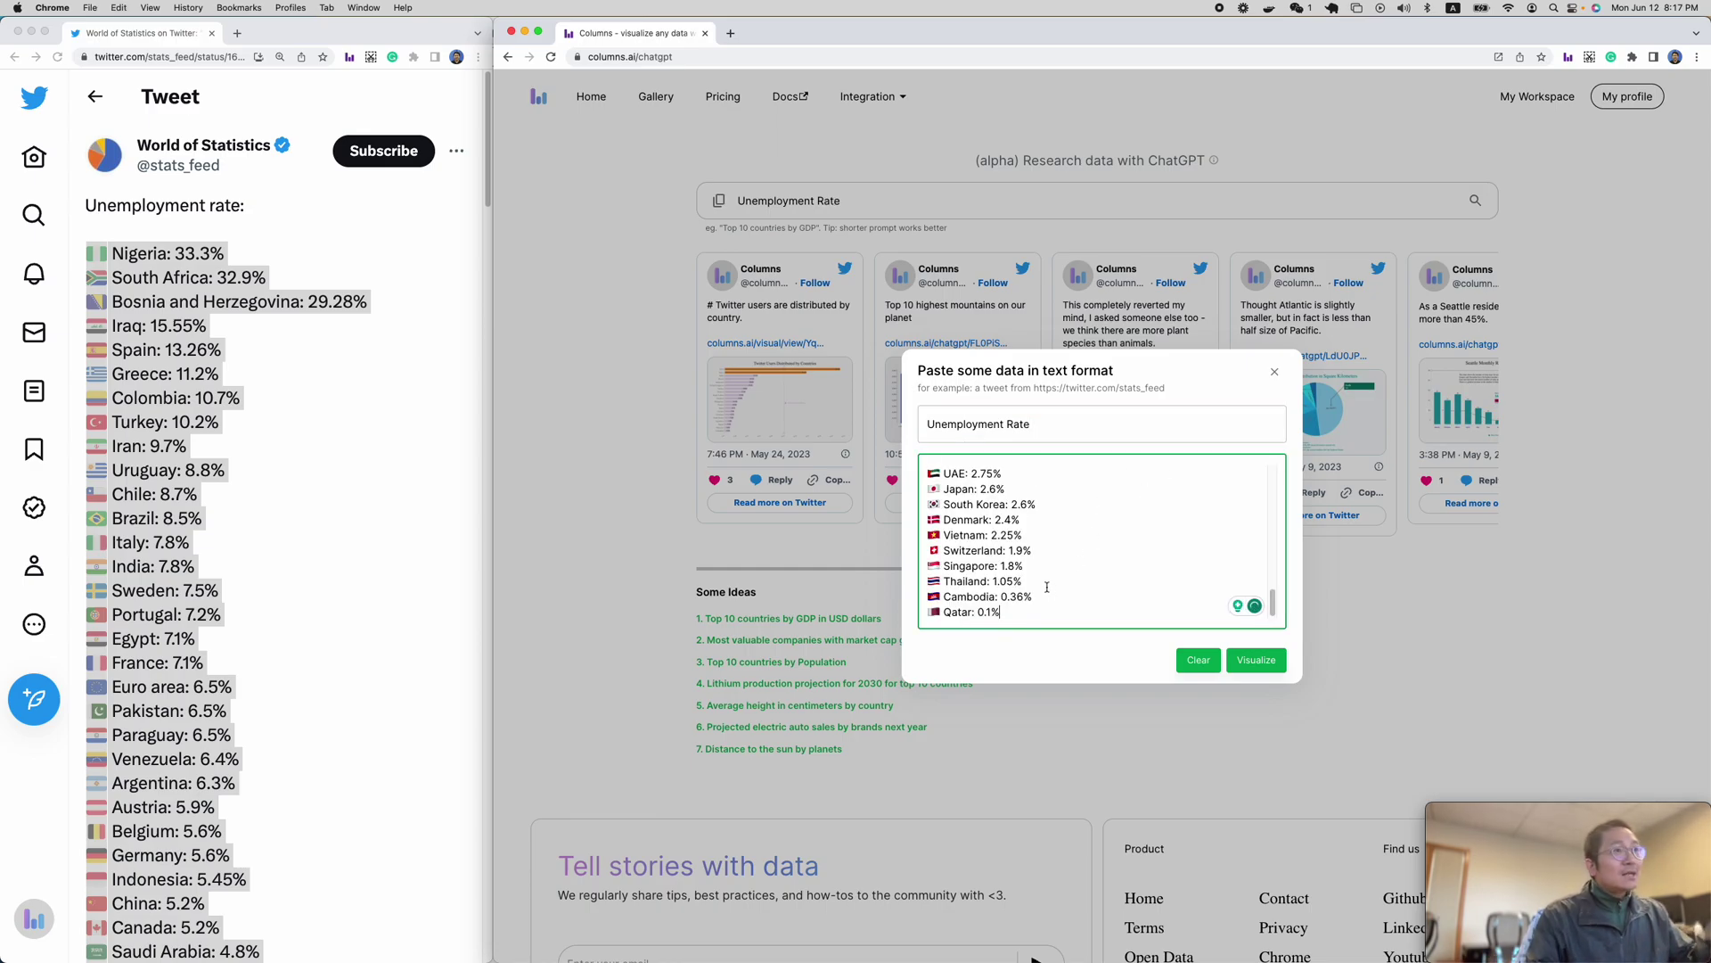
pyautogui.scroll(10, 1046, 588)
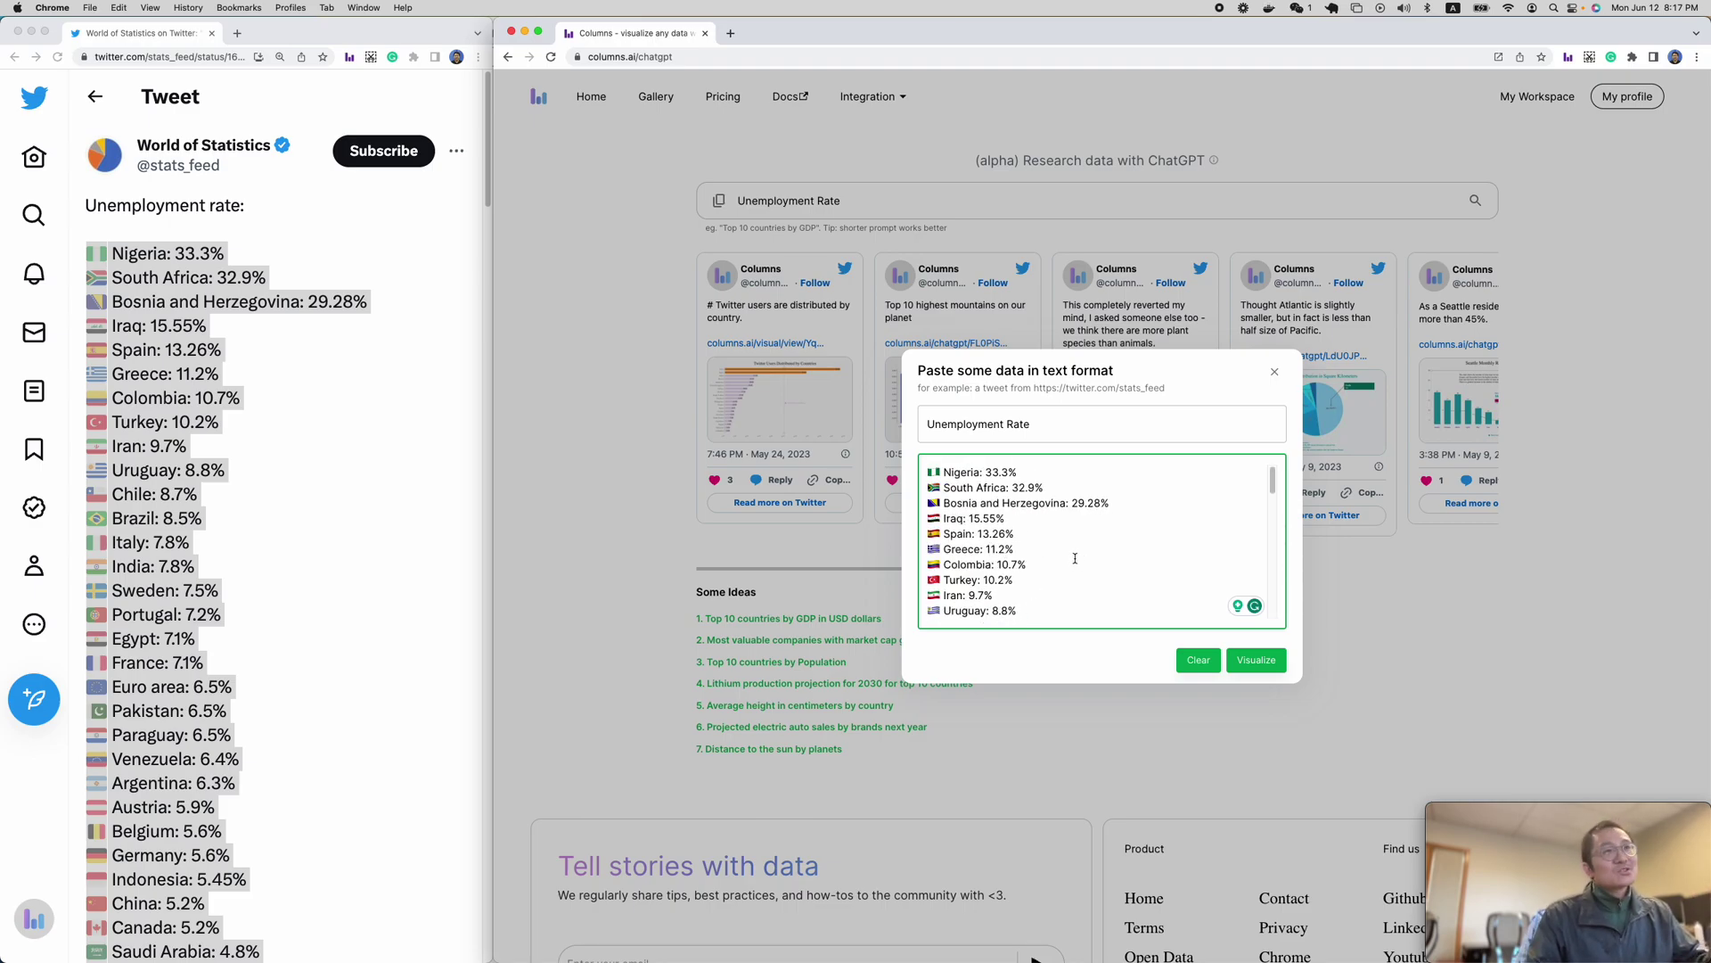
pyautogui.click(1255, 665)
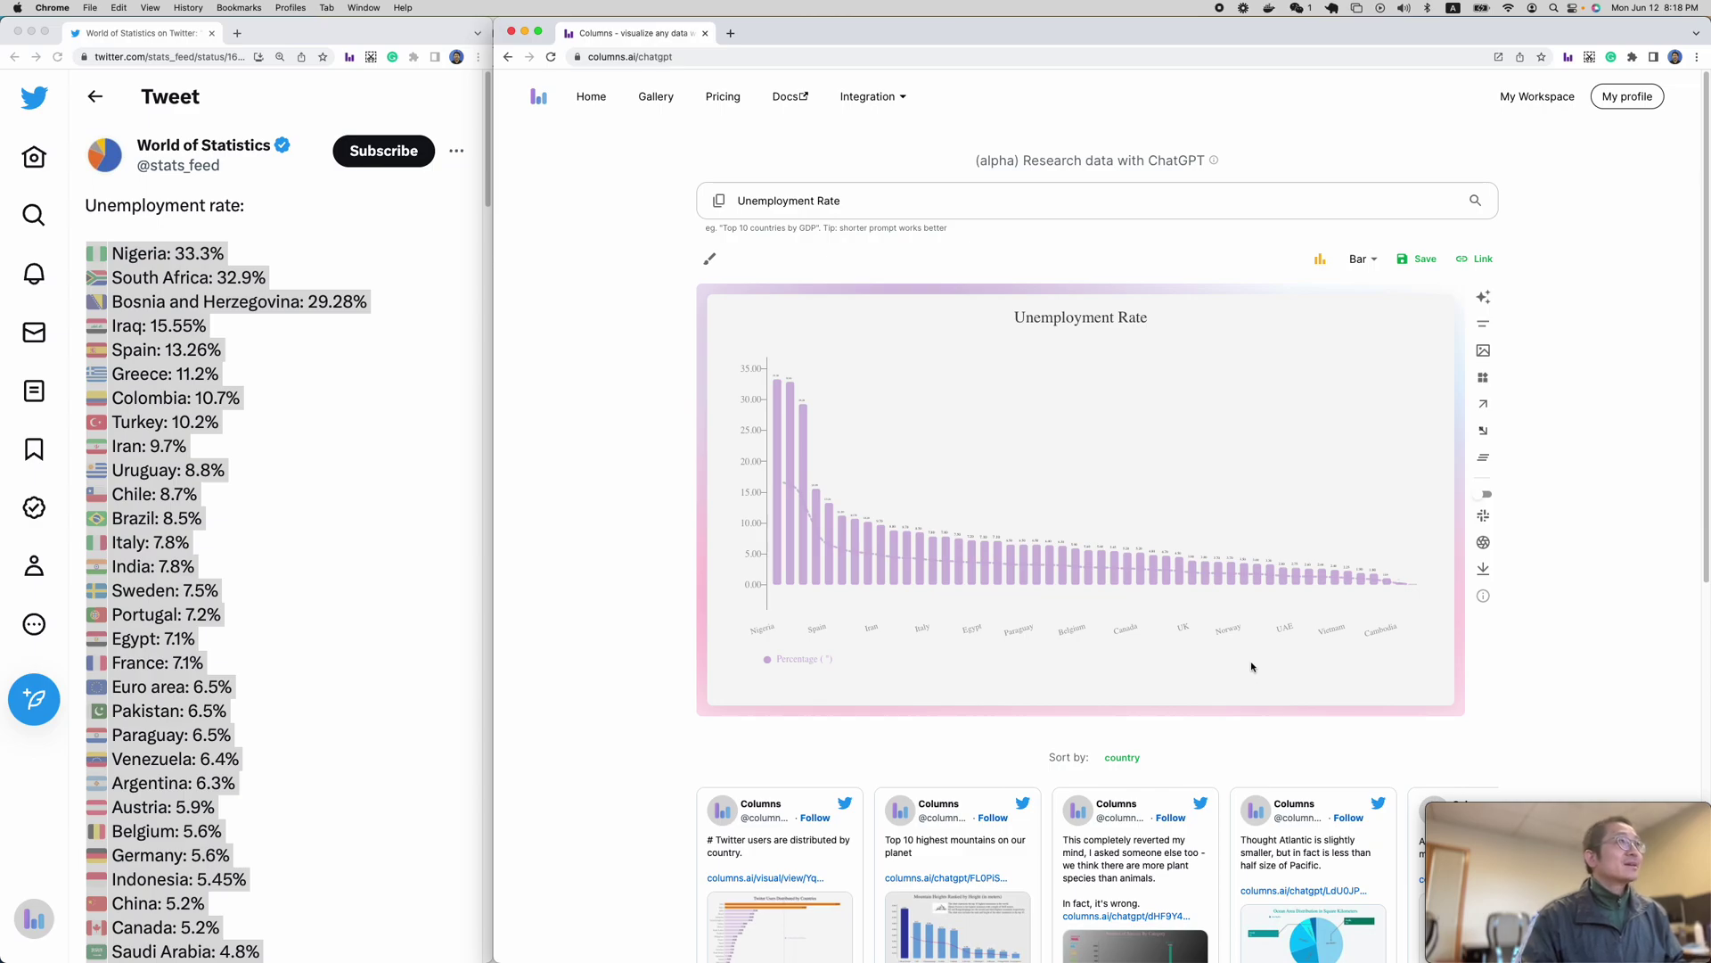
pyautogui.moveTo(790, 382)
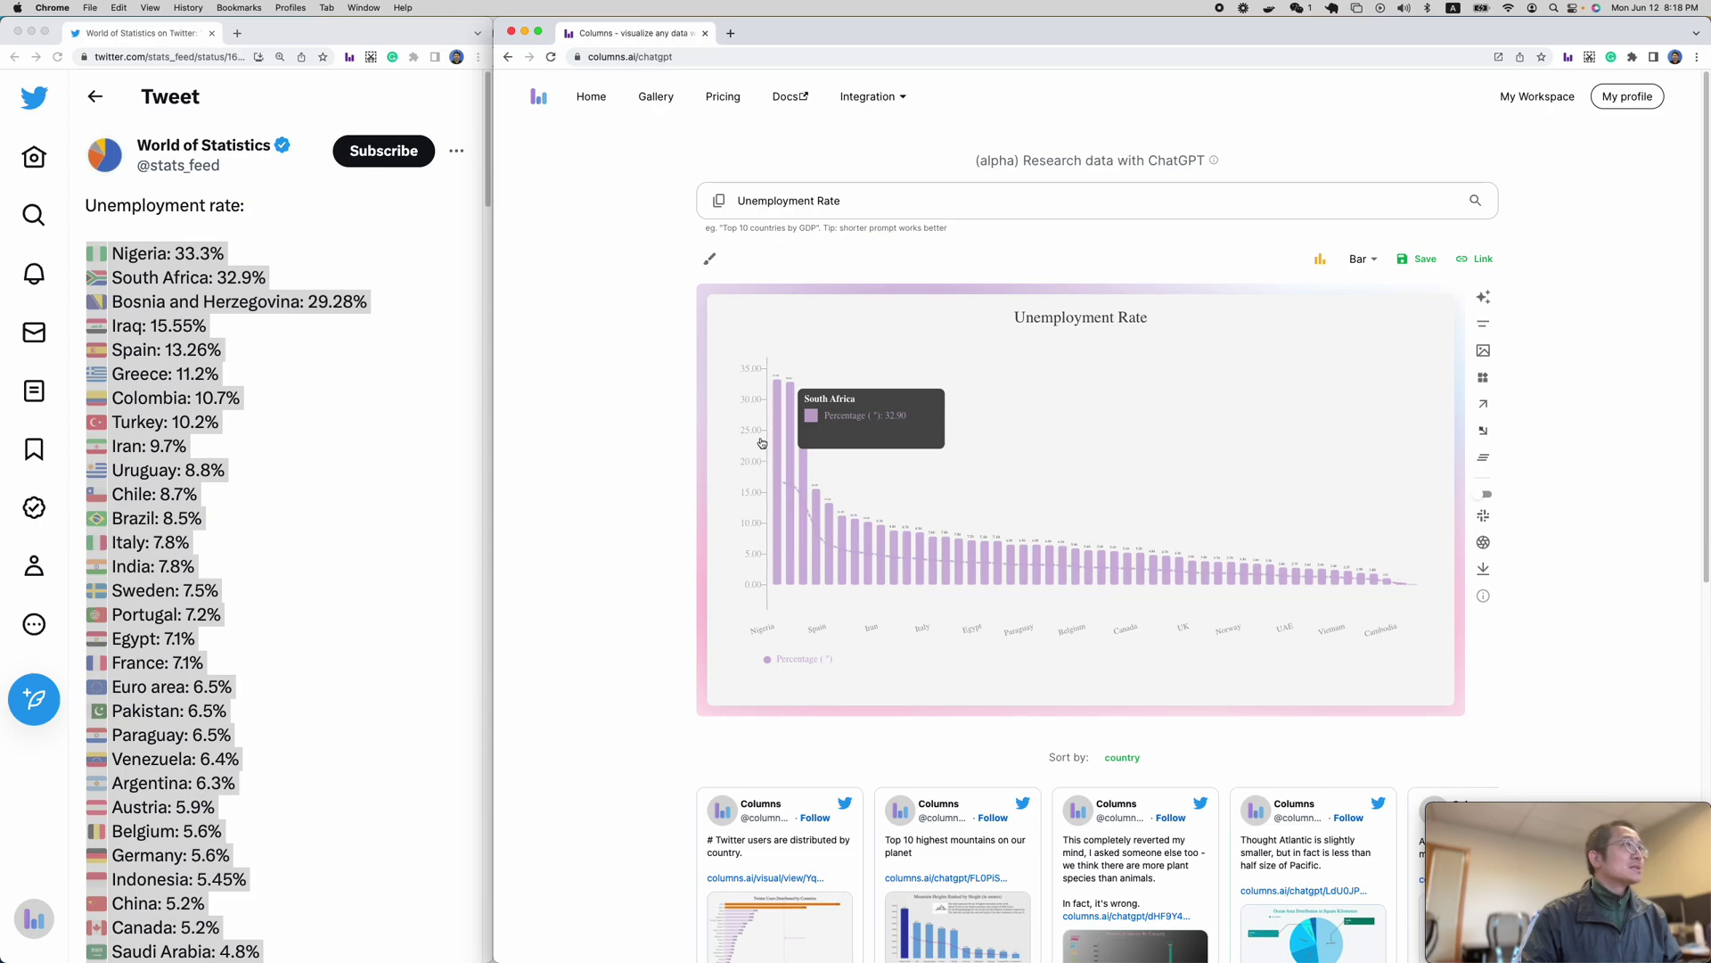
# - Change the chart type from Bar to Map so countries are shaded by Percentage
pyautogui.click(1368, 263)
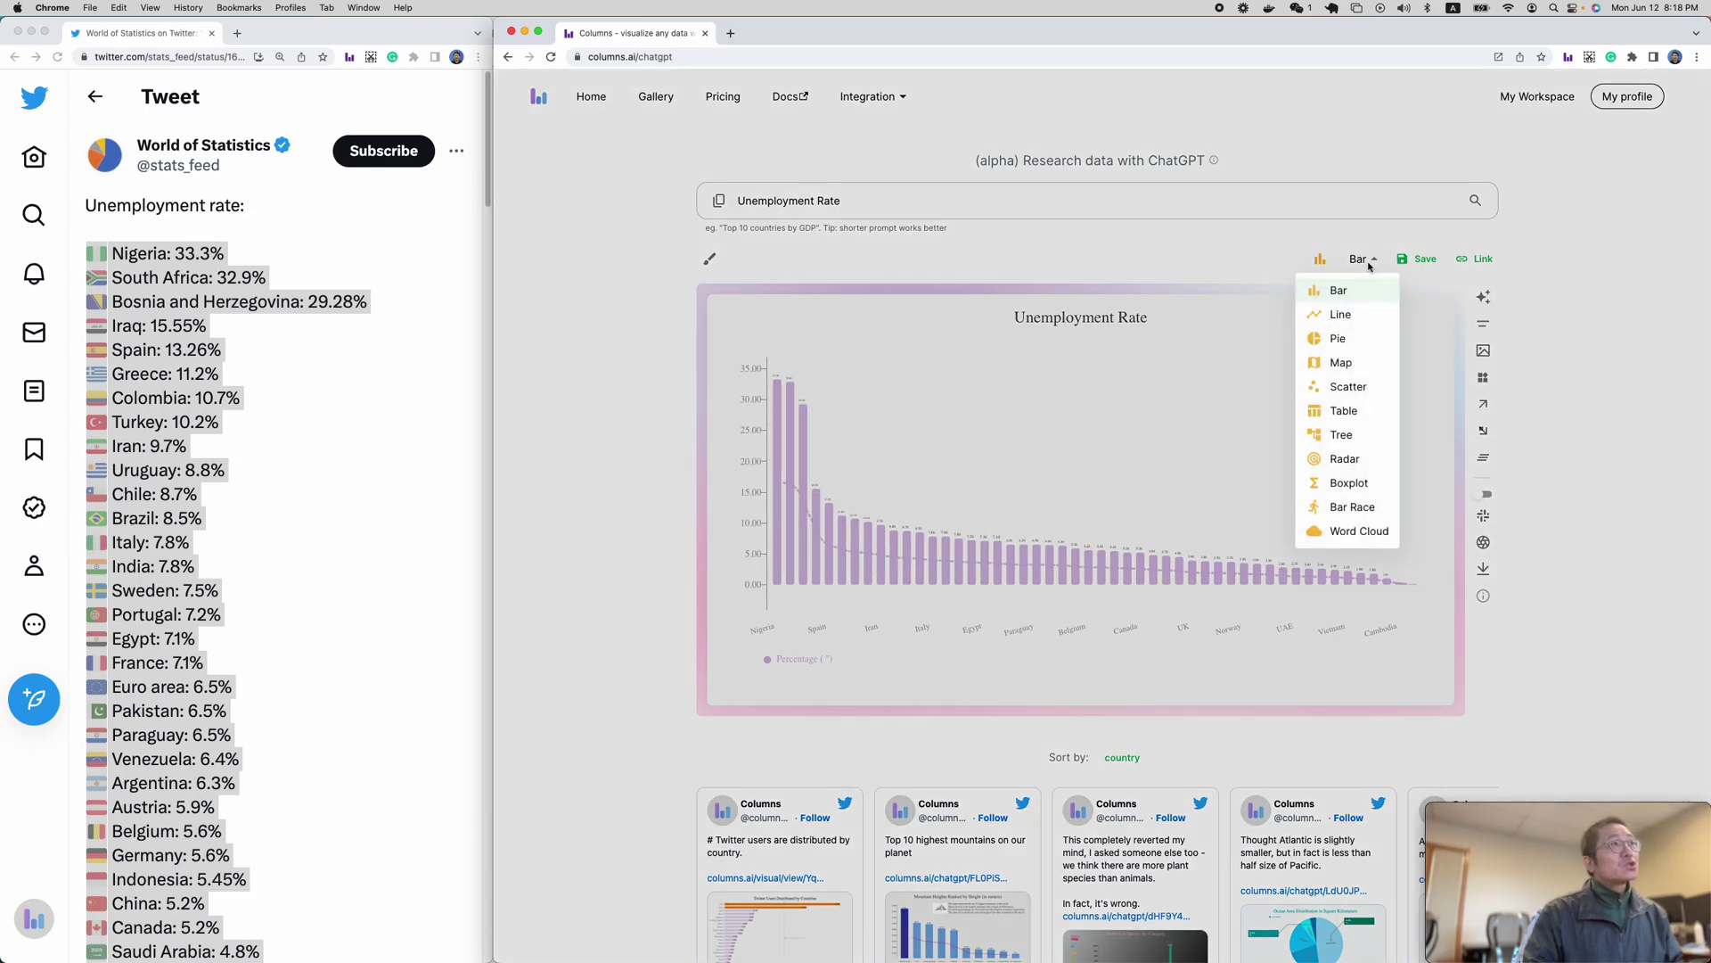
pyautogui.click(1361, 365)
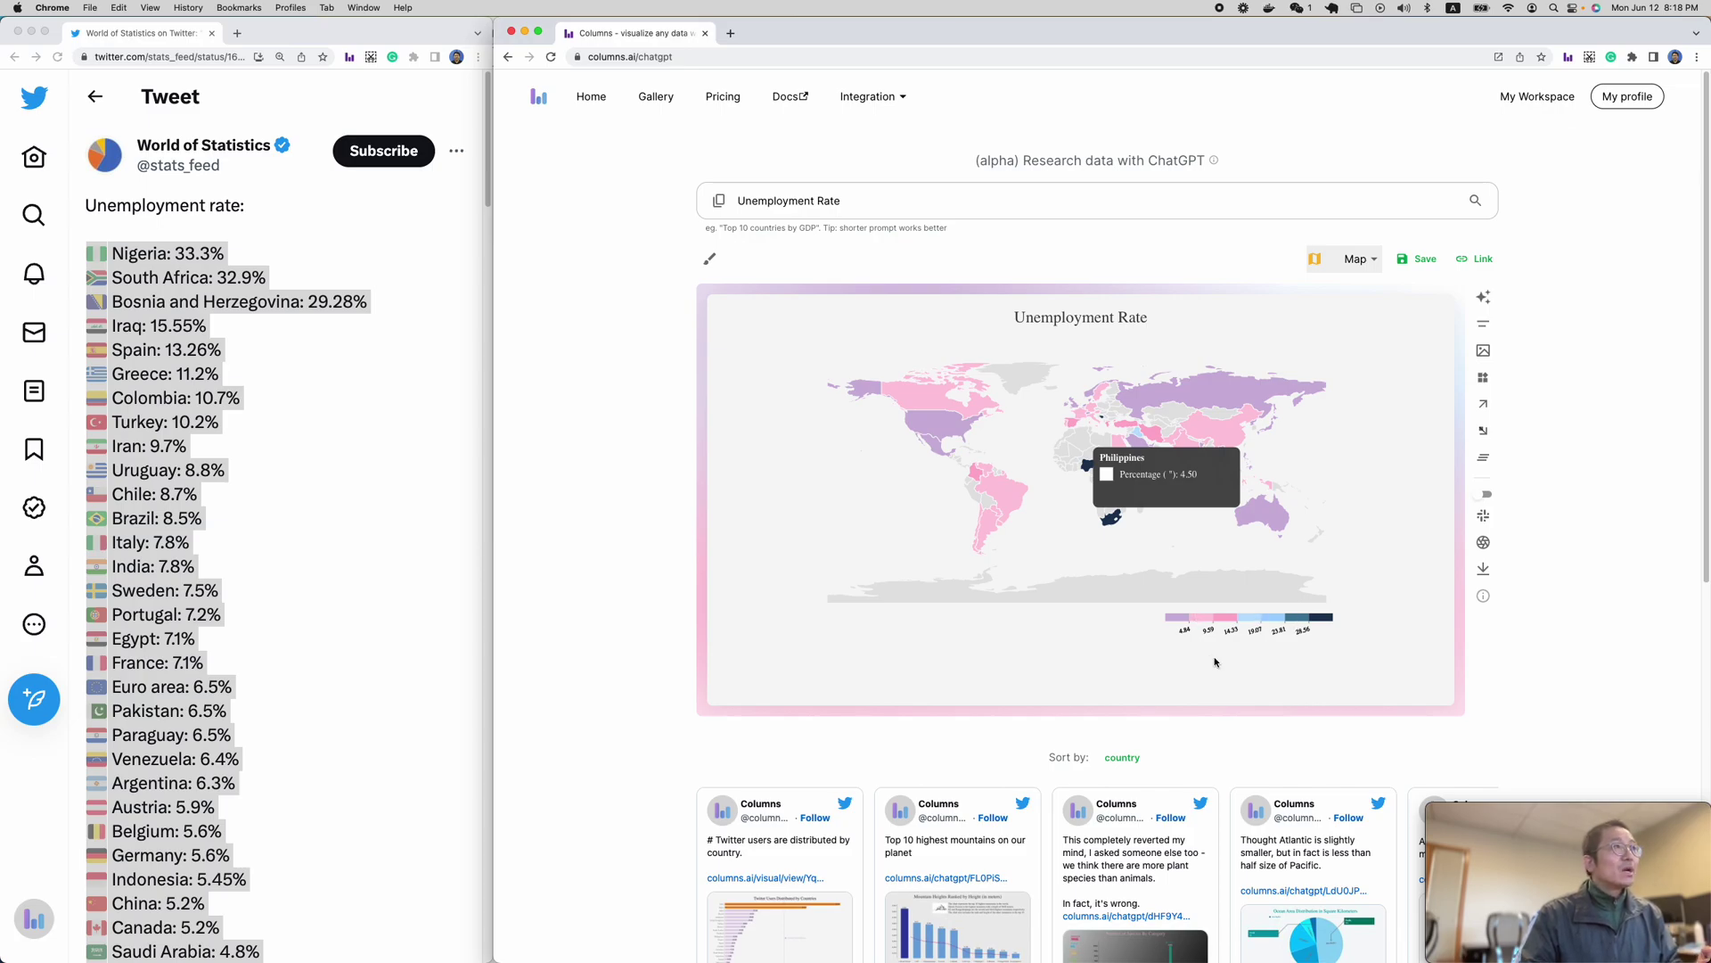
# - In the map's General Settings, reset the green-to-orange palette and try reversing it
pyautogui.click(1011, 460)
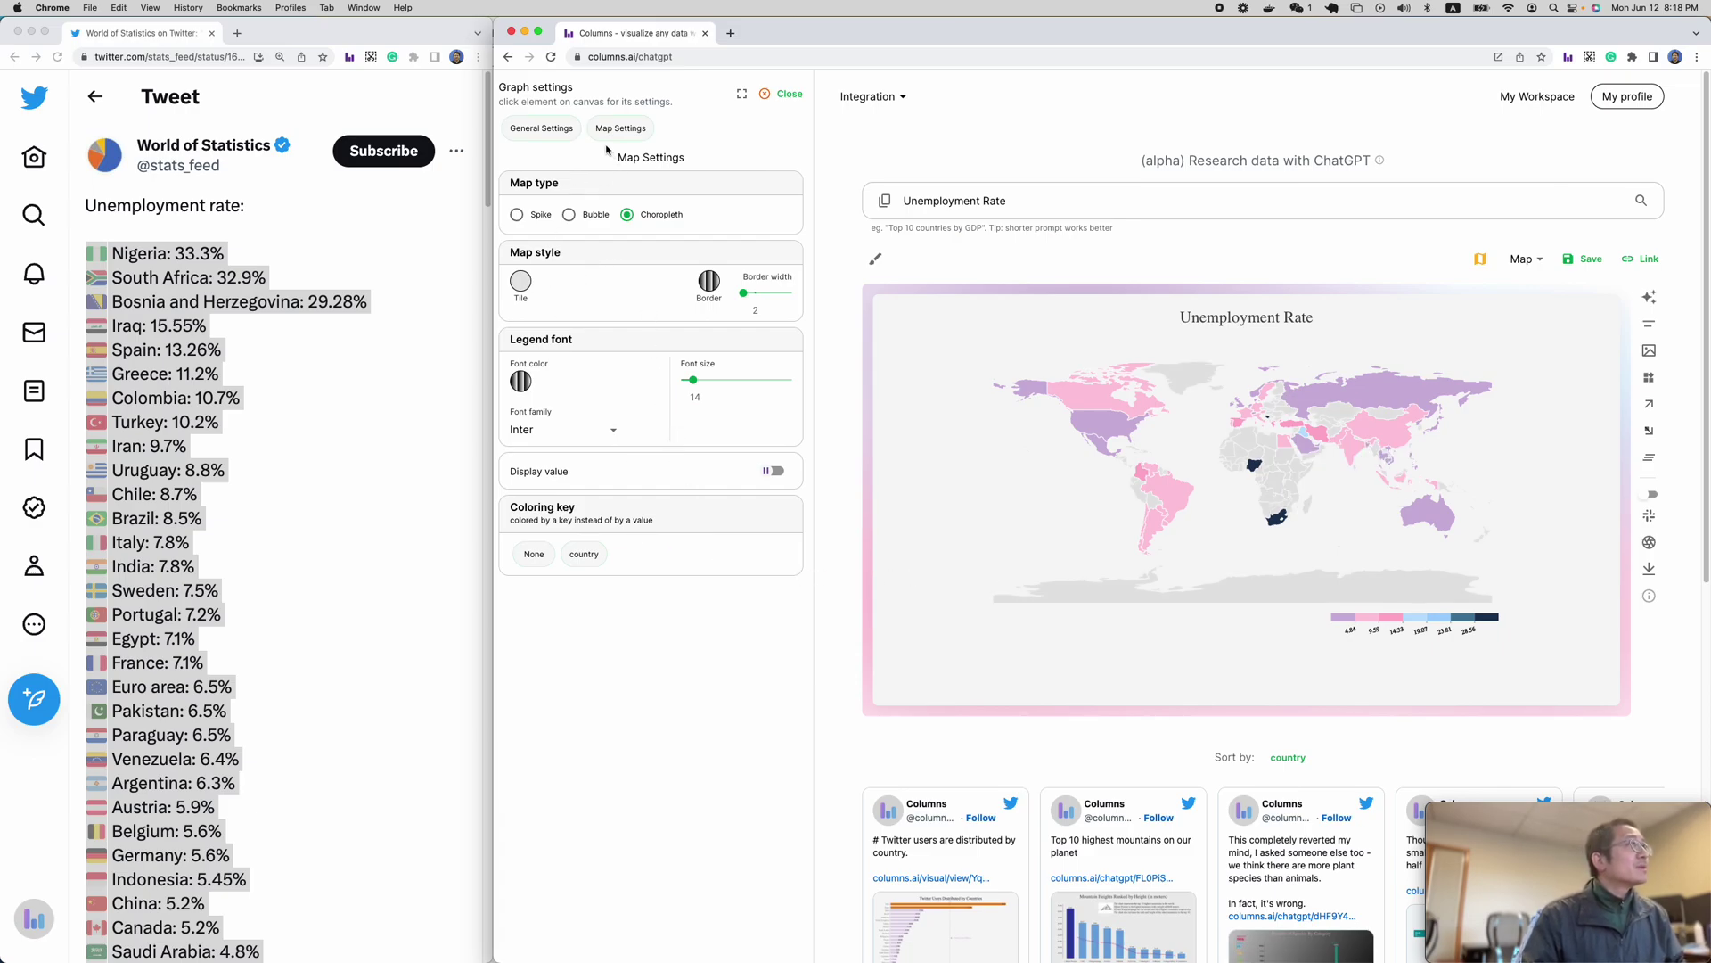
pyautogui.click(545, 128)
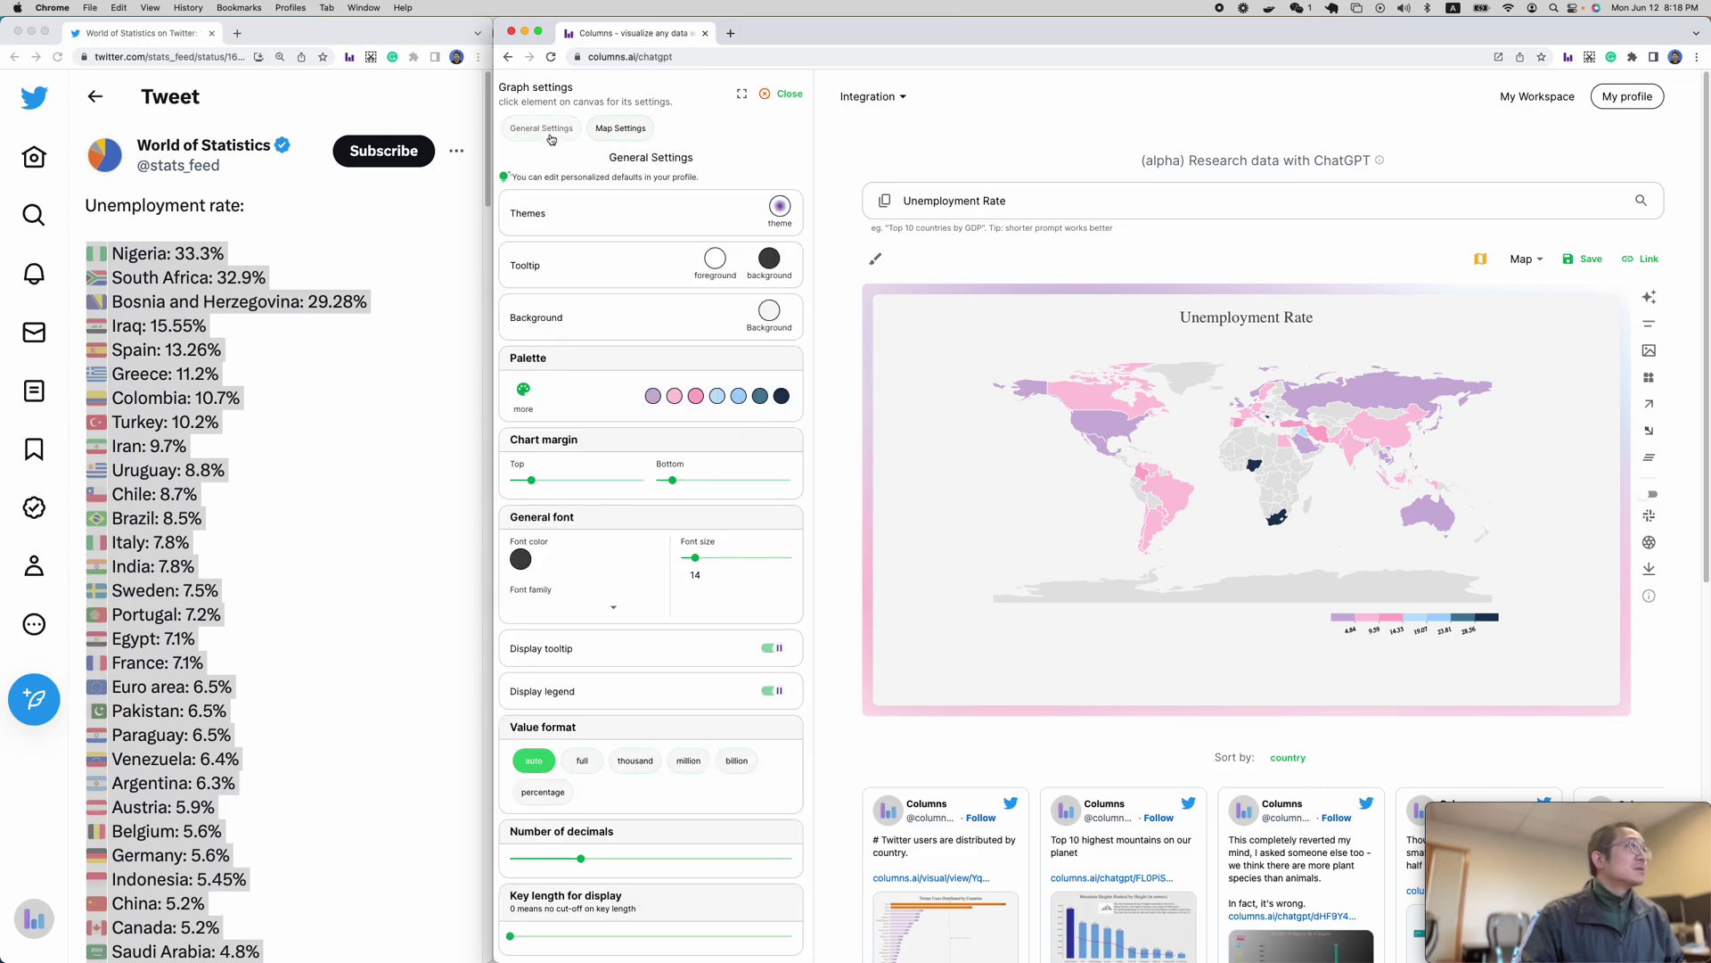
pyautogui.click(534, 400)
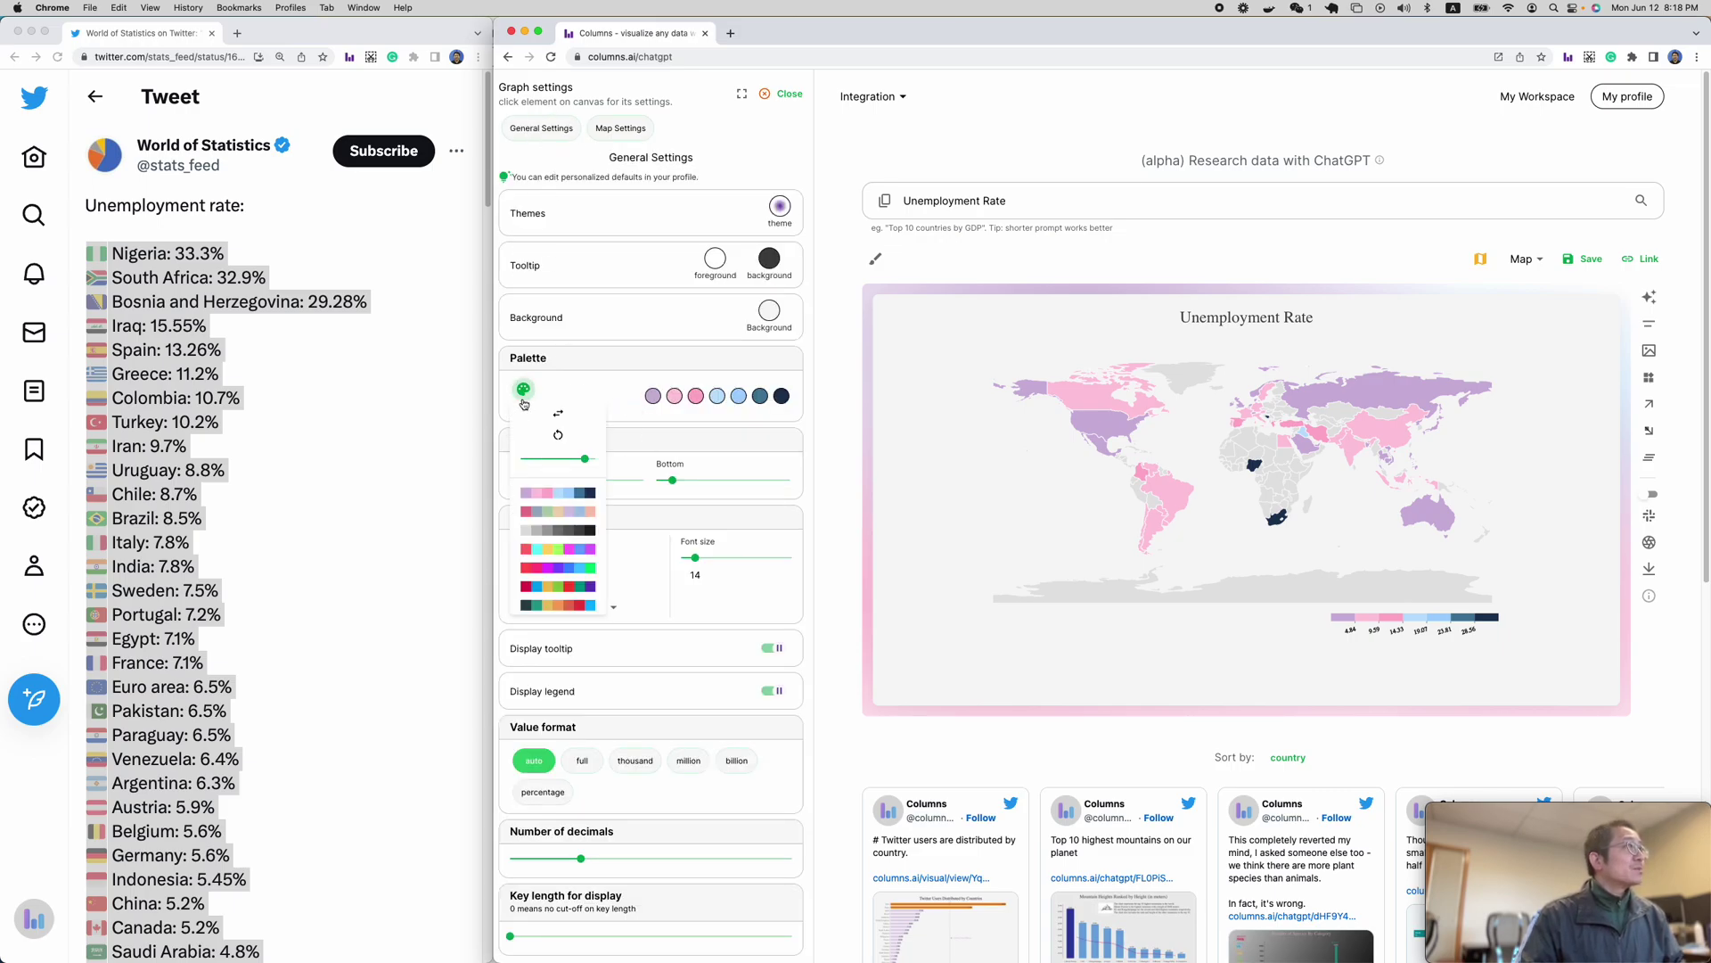
pyautogui.click(556, 437)
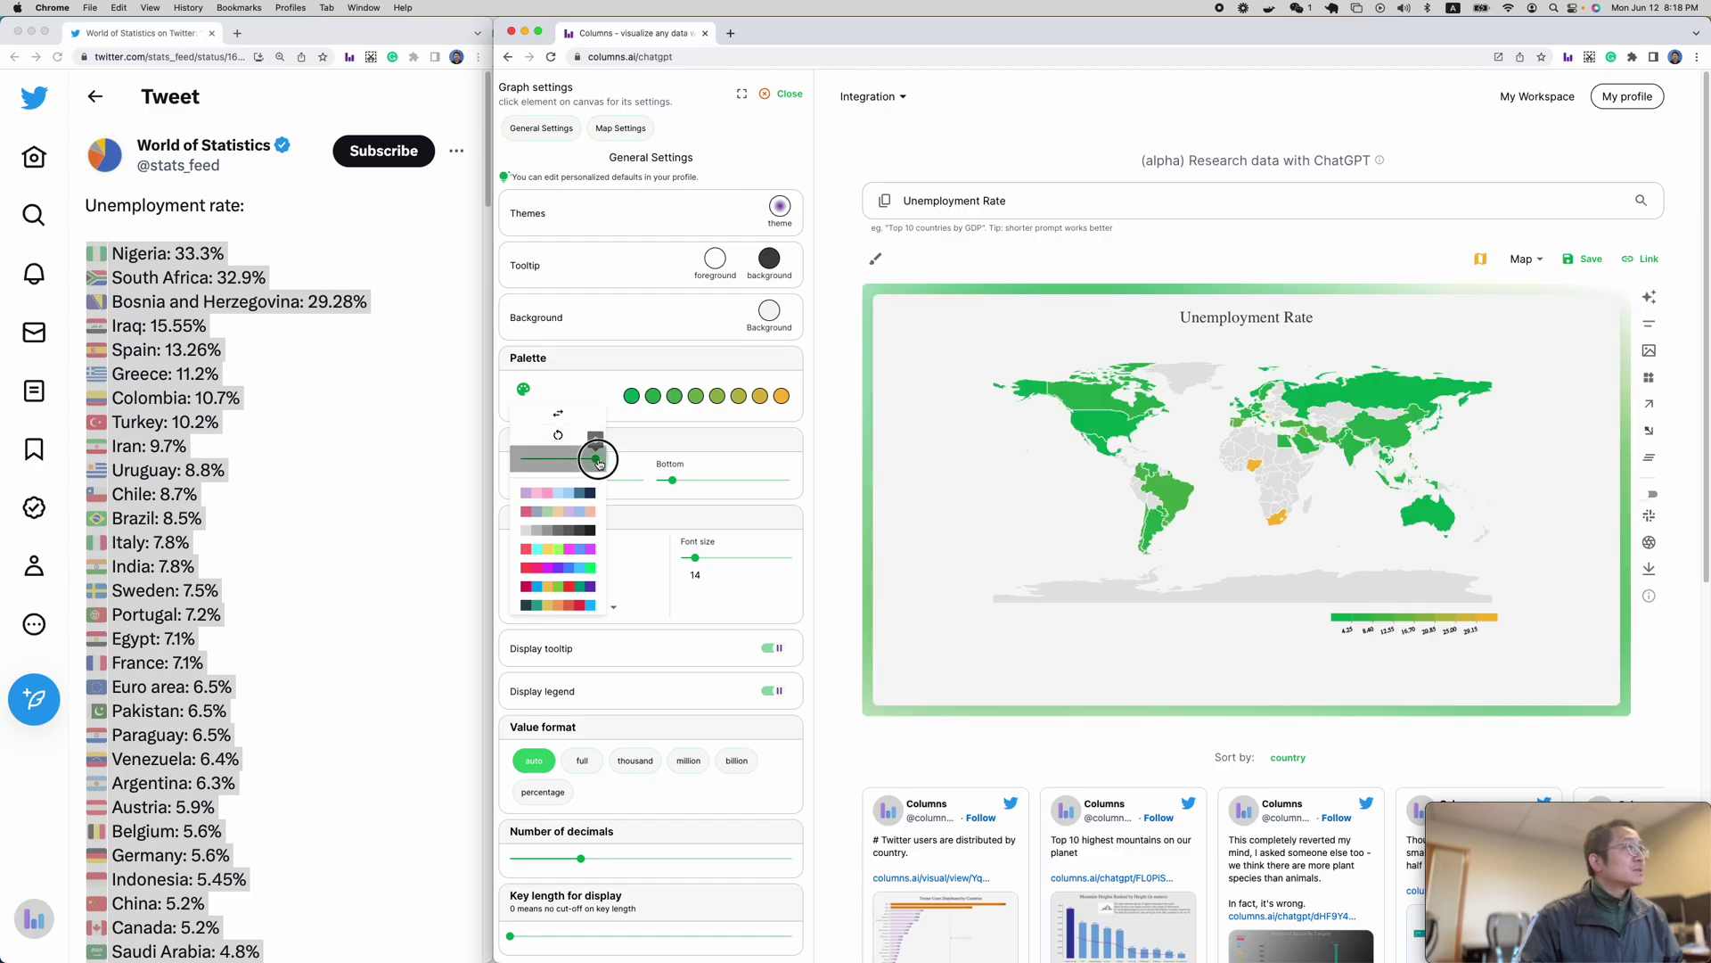
pyautogui.click(558, 415)
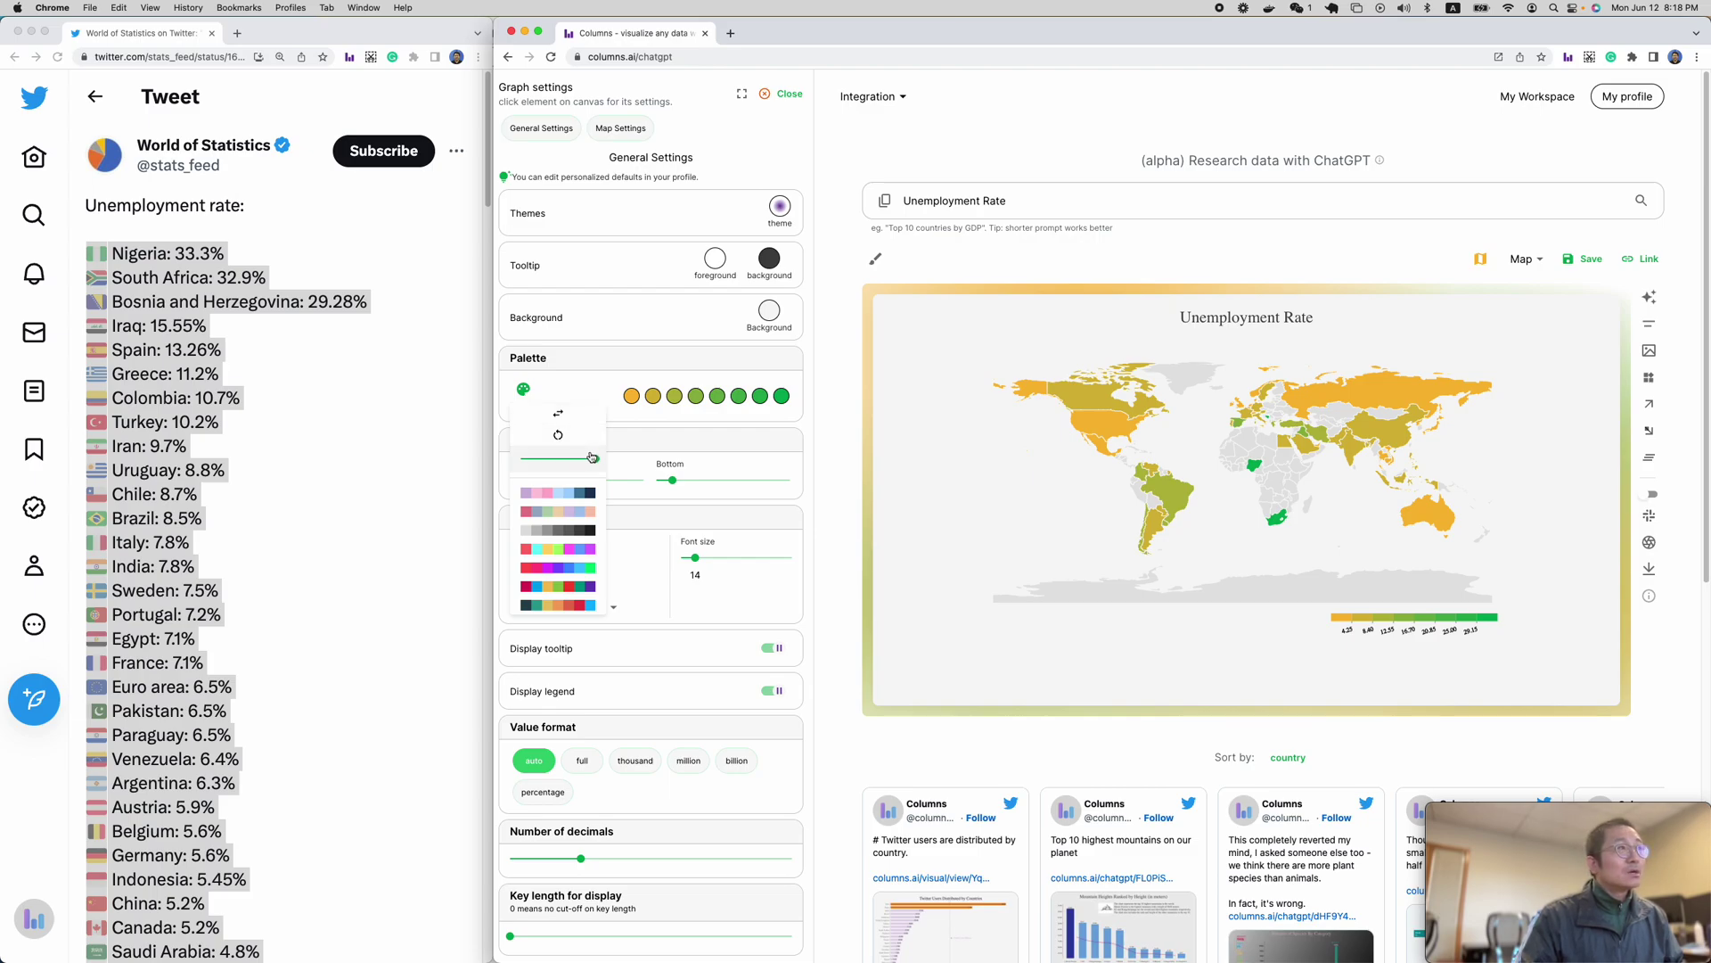
pyautogui.click(566, 417)
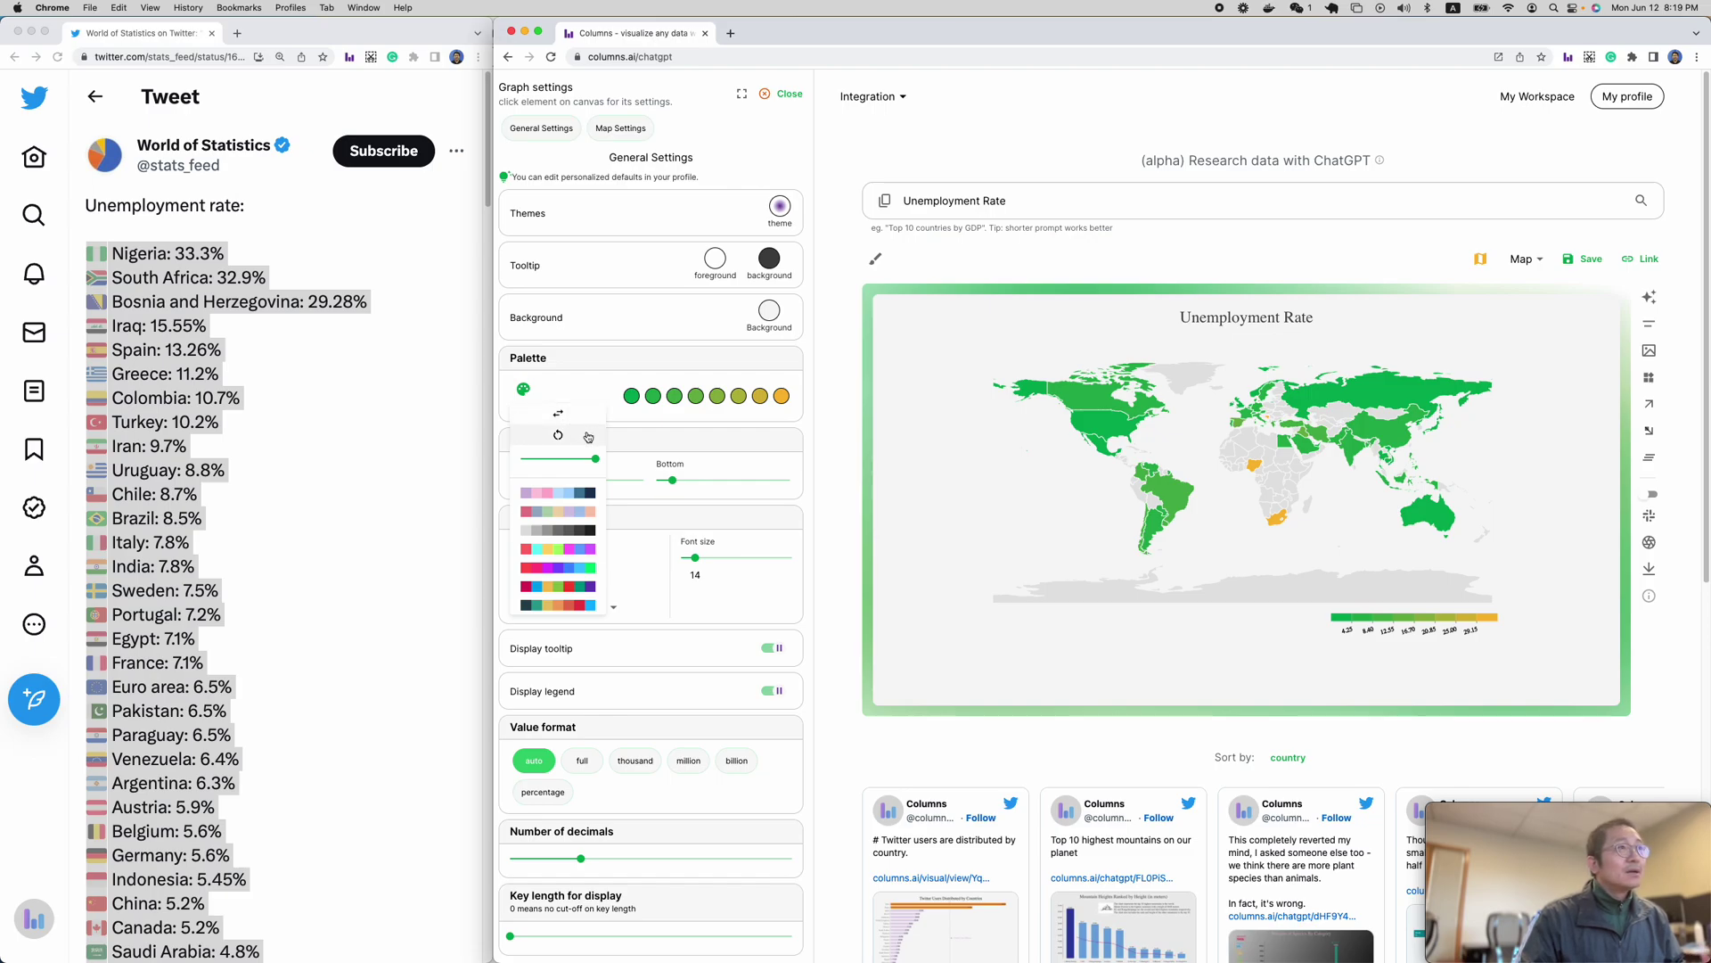
# - Try several colour schemes and settle on the muted pastel palette
pyautogui.click(595, 459)
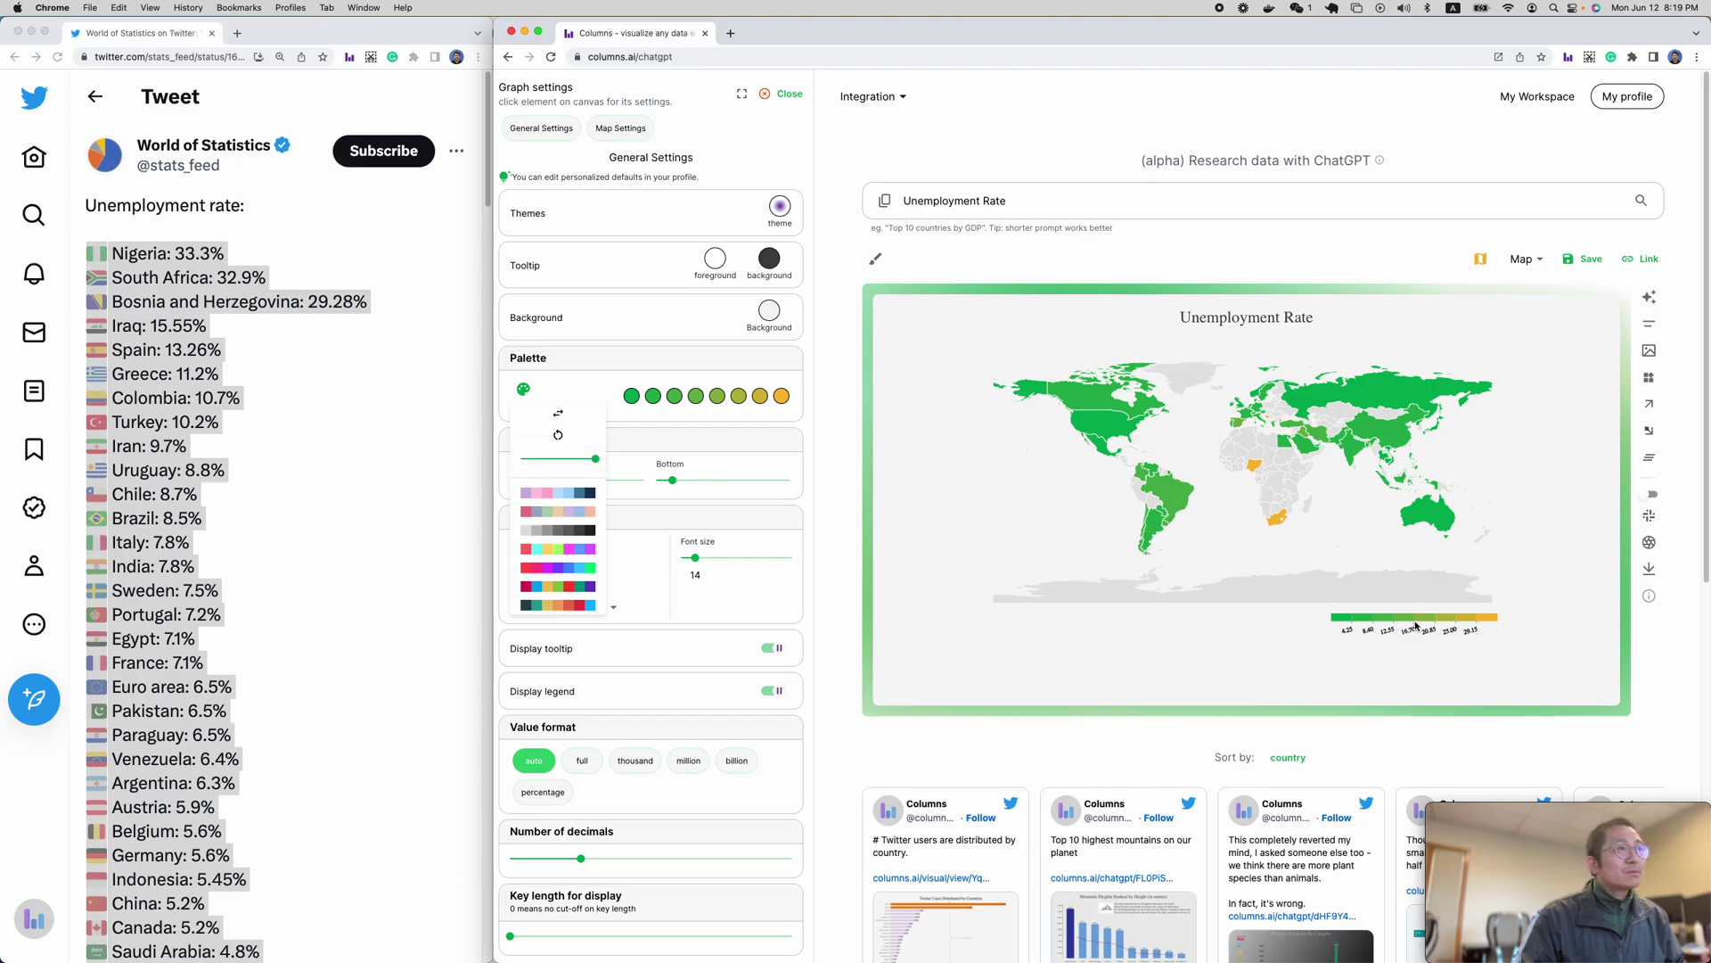
pyautogui.moveTo(1375, 445)
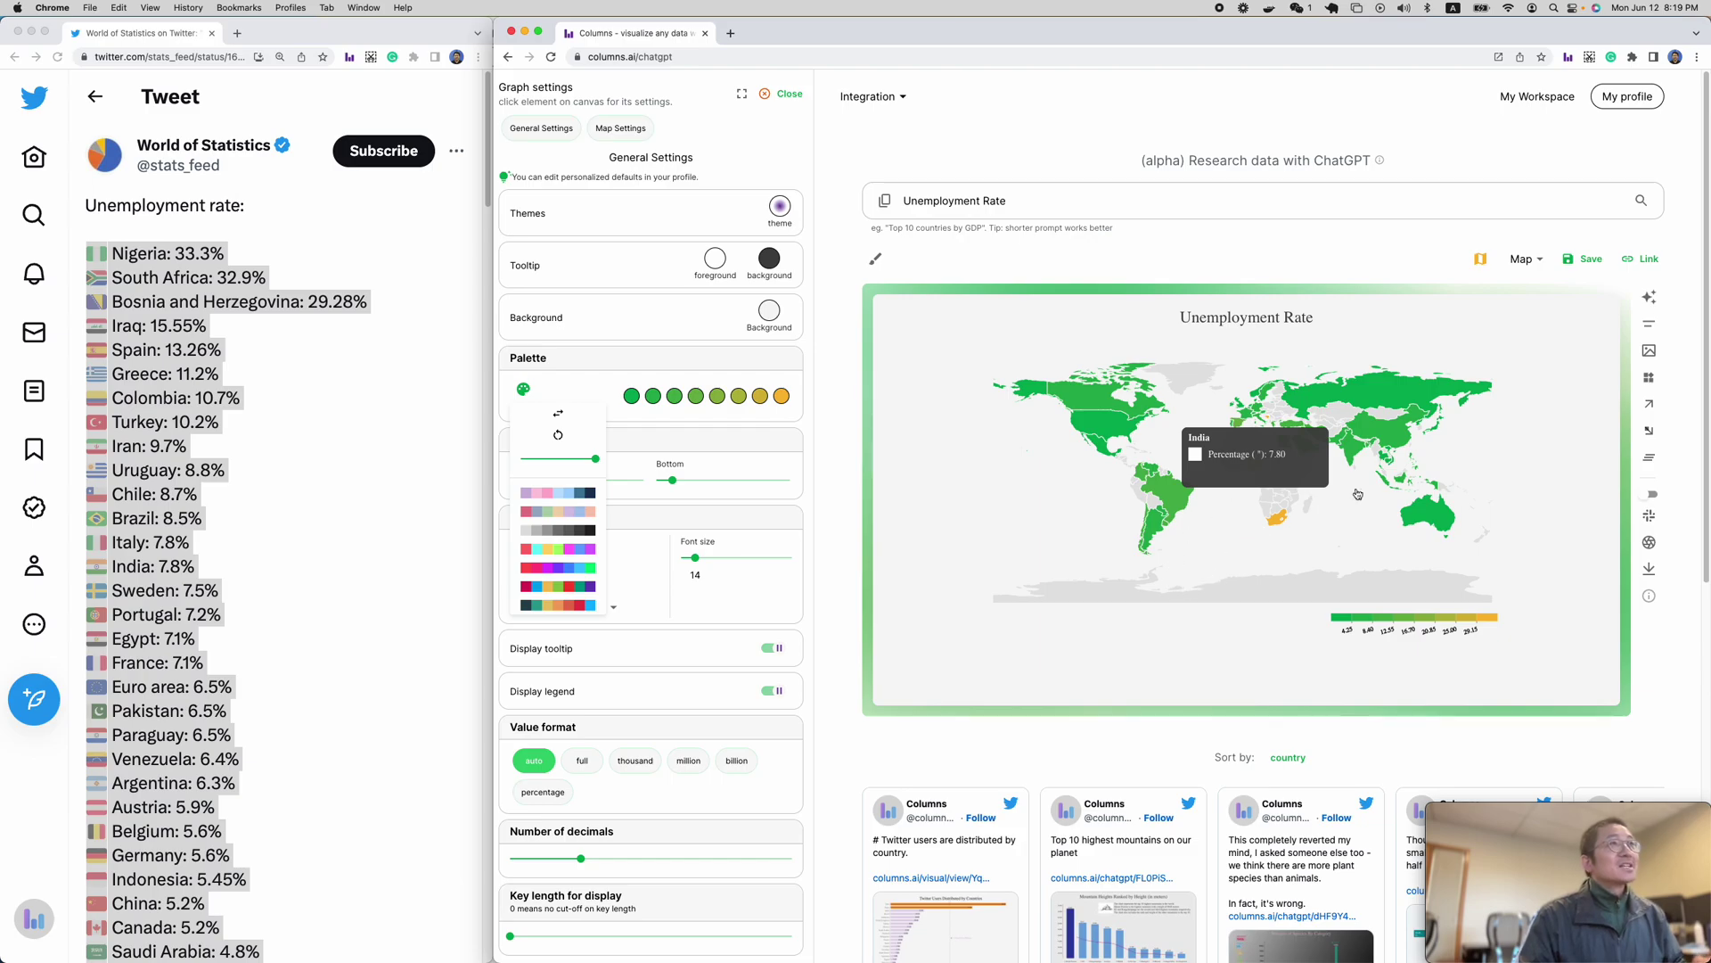
pyautogui.click(560, 570)
pyautogui.click(555, 548)
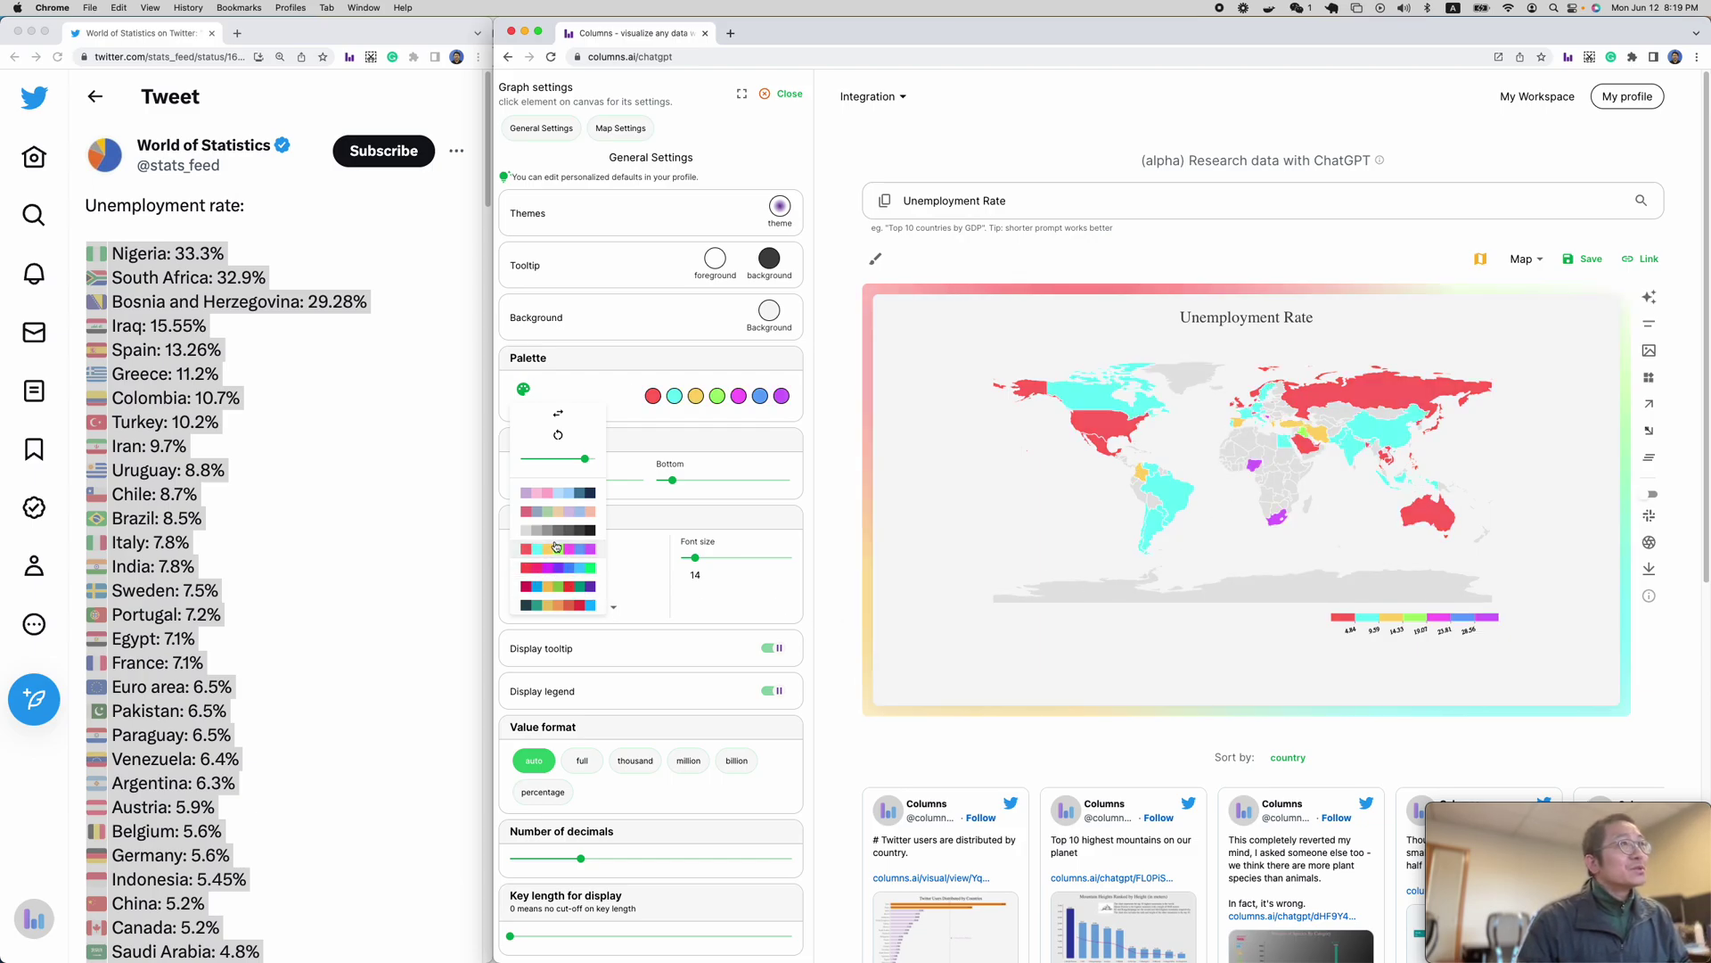
pyautogui.click(555, 512)
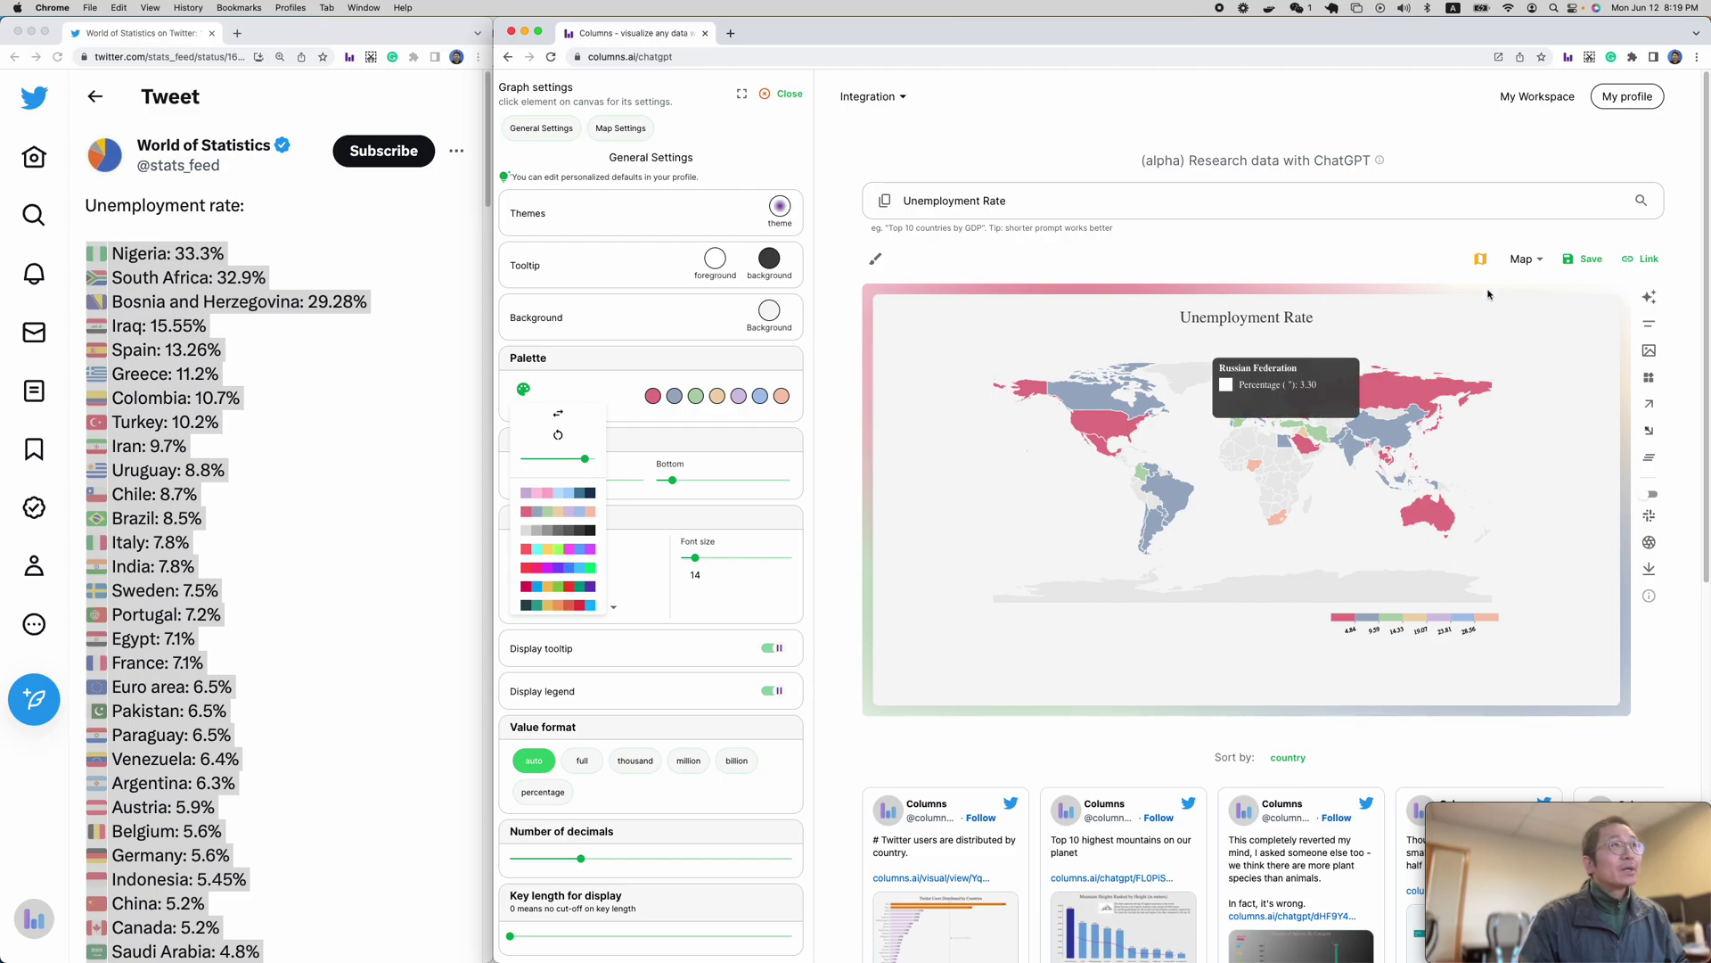
pyautogui.click(1524, 259)
# - Switch the chart from Map to Bar and set Bar type to horizontal Bar instead of Column
pyautogui.click(1504, 292)
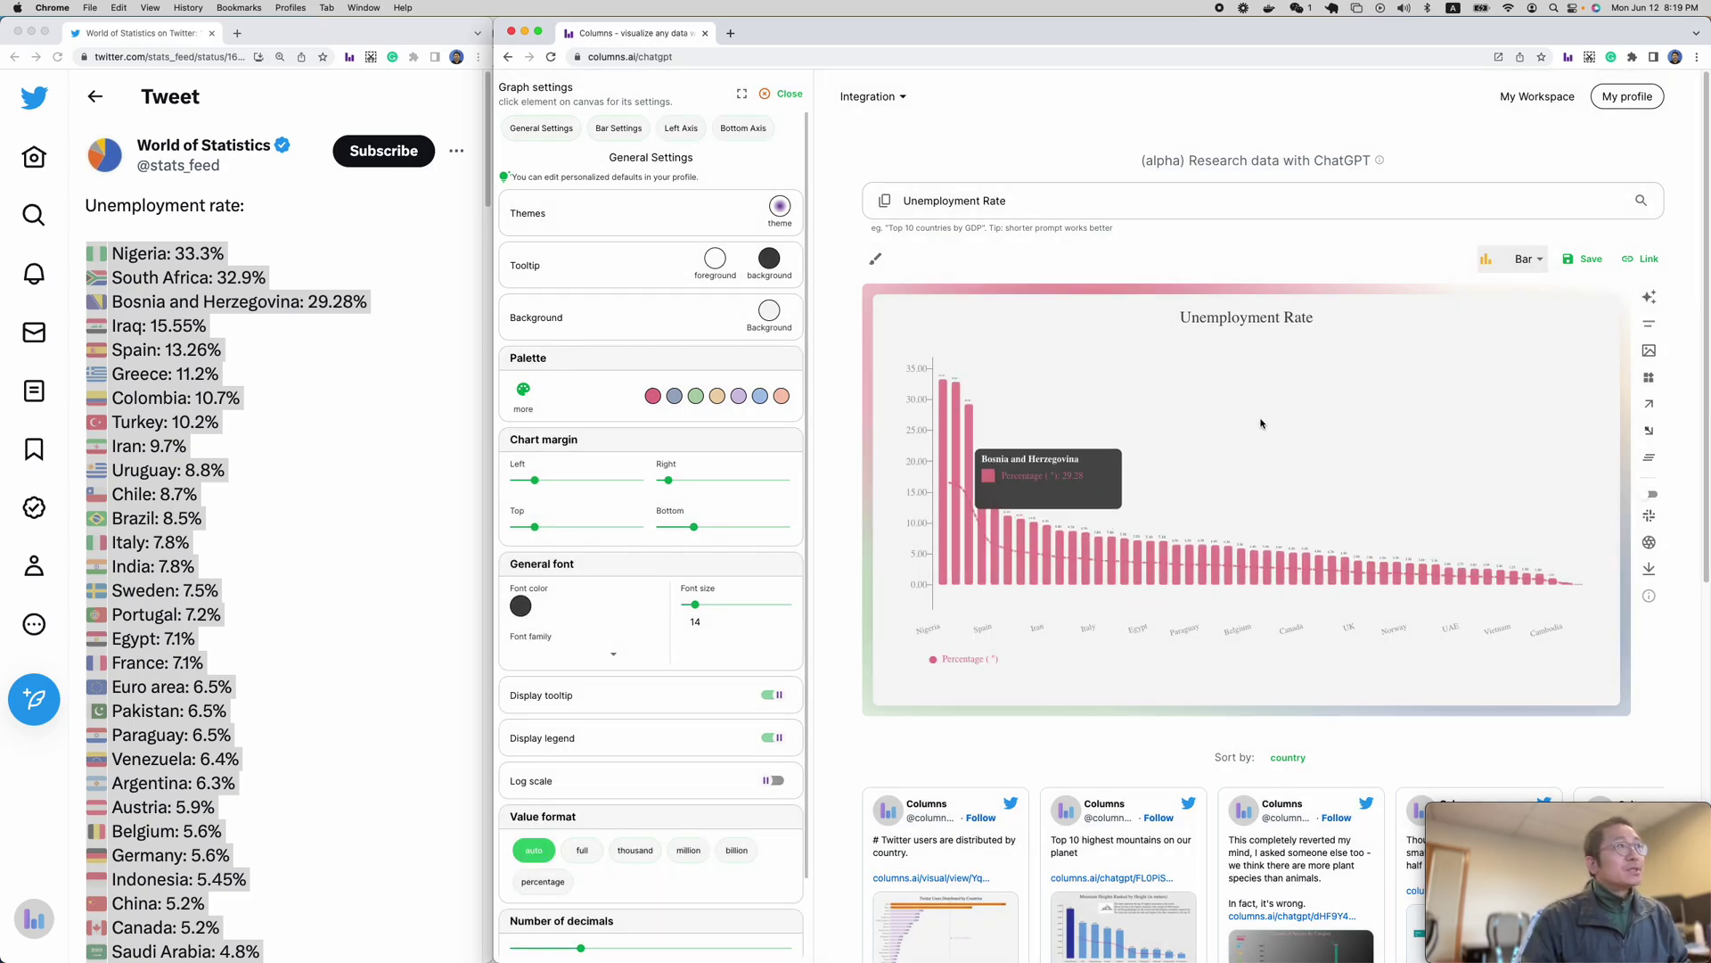
pyautogui.click(943, 482)
pyautogui.click(695, 190)
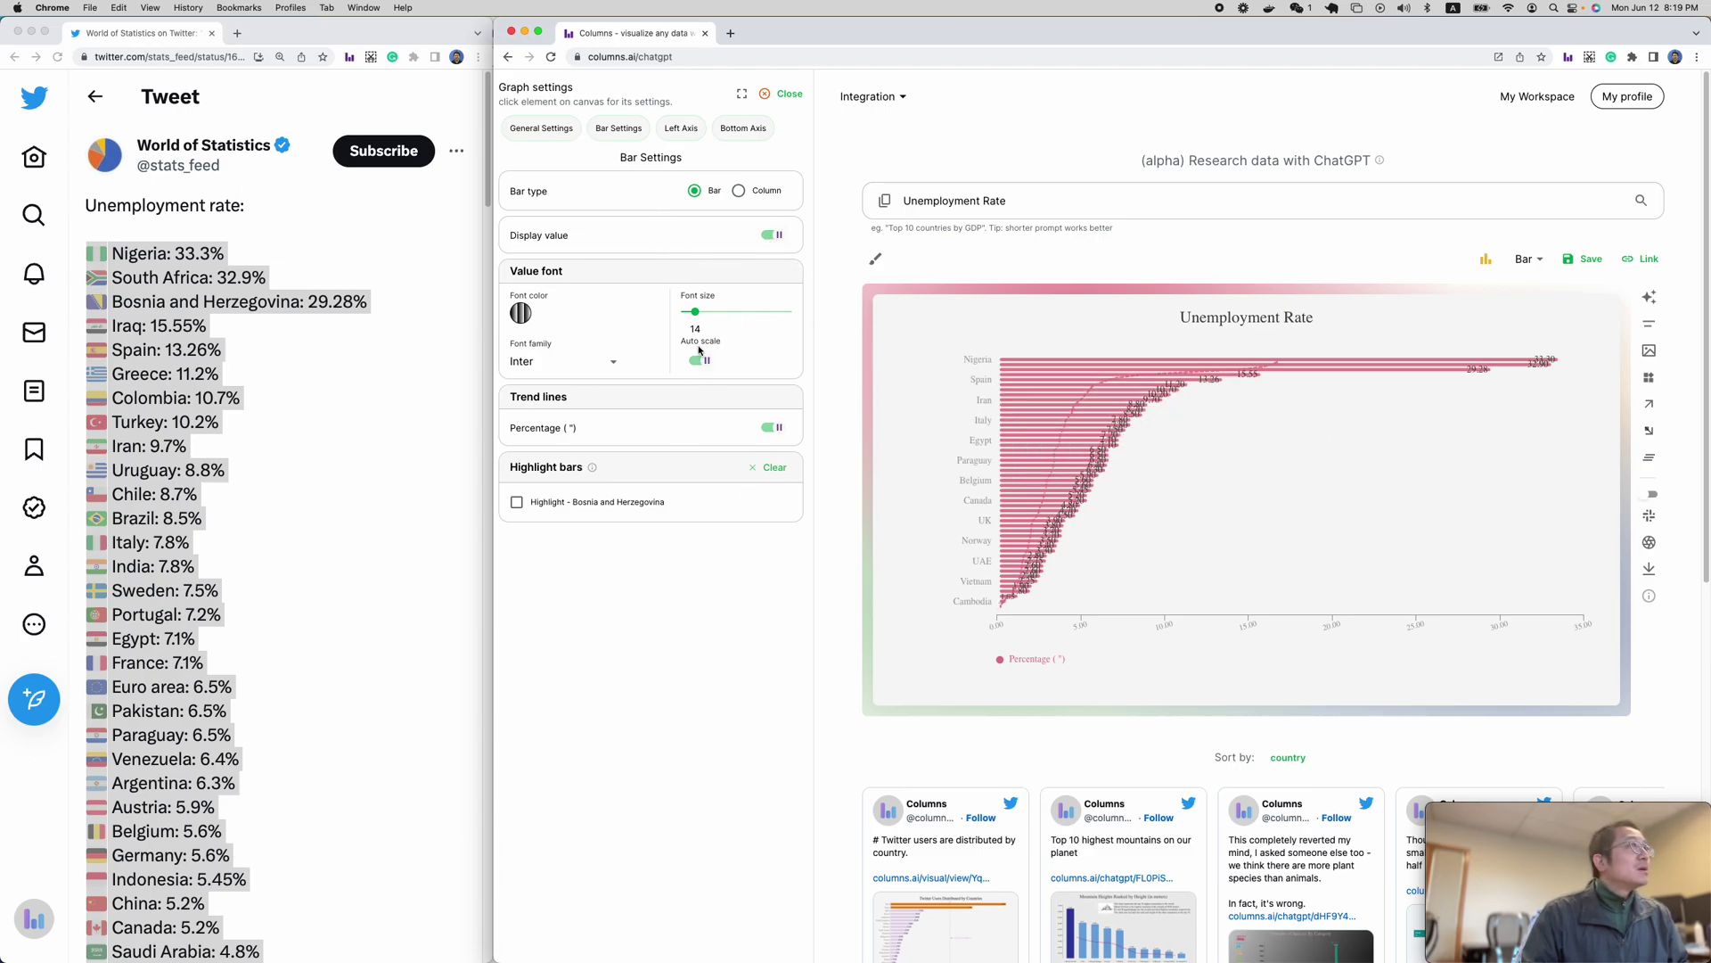
pyautogui.moveTo(695, 316)
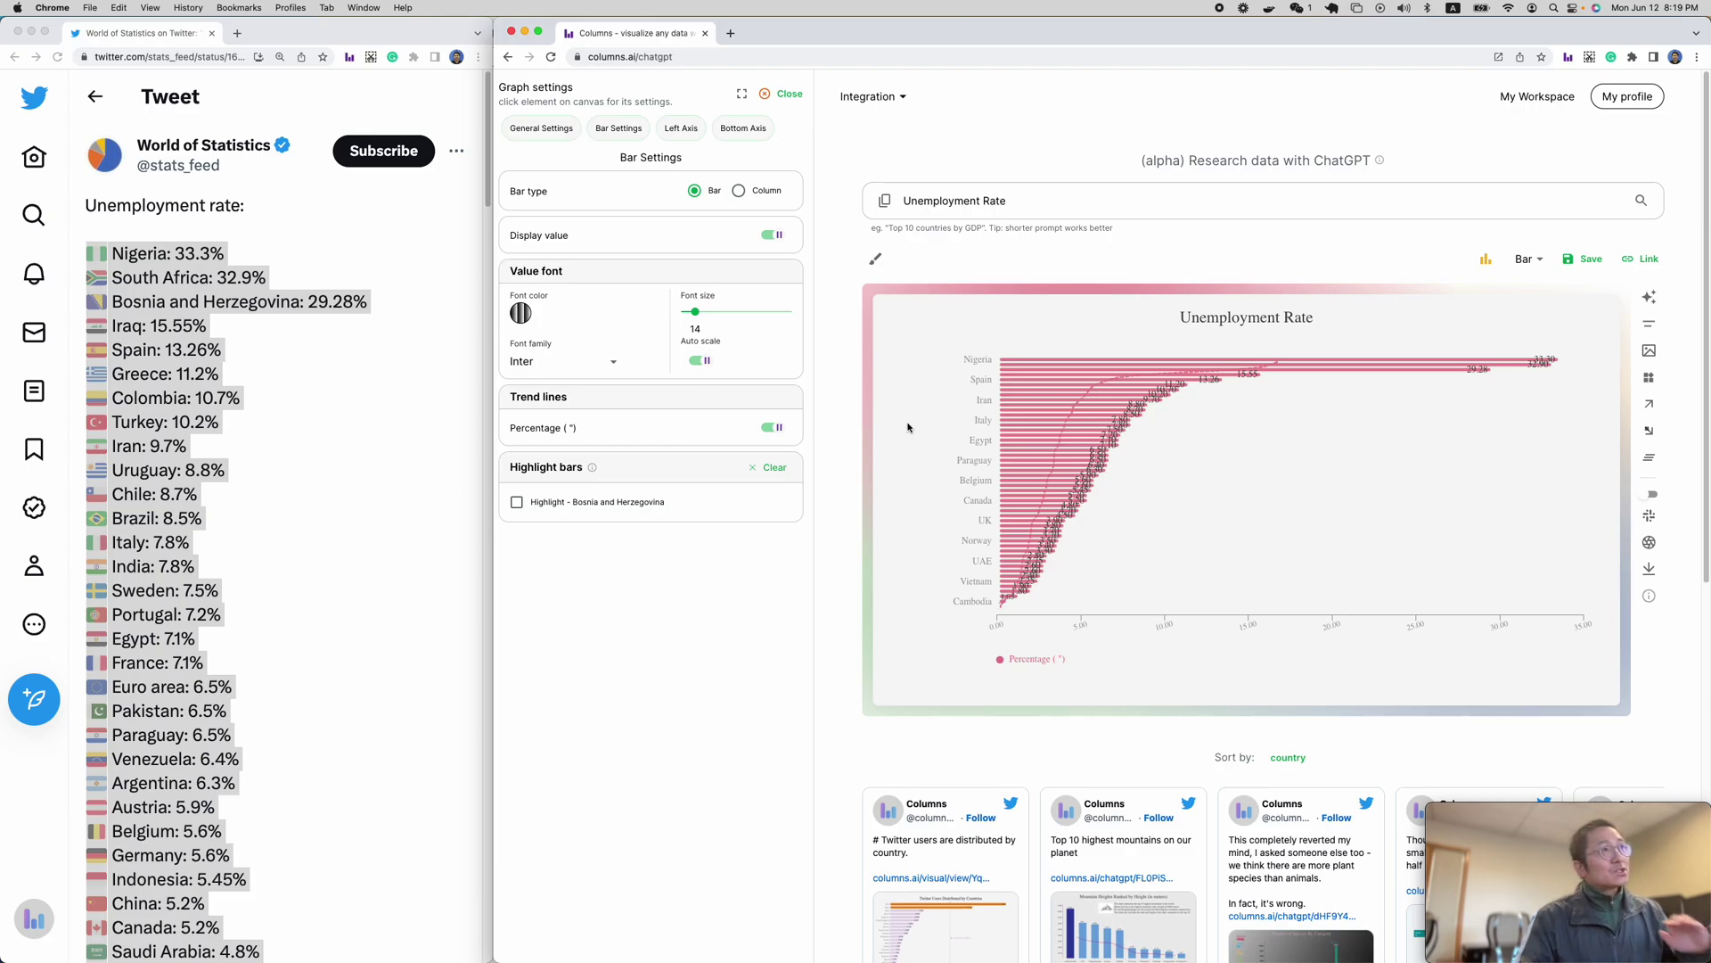